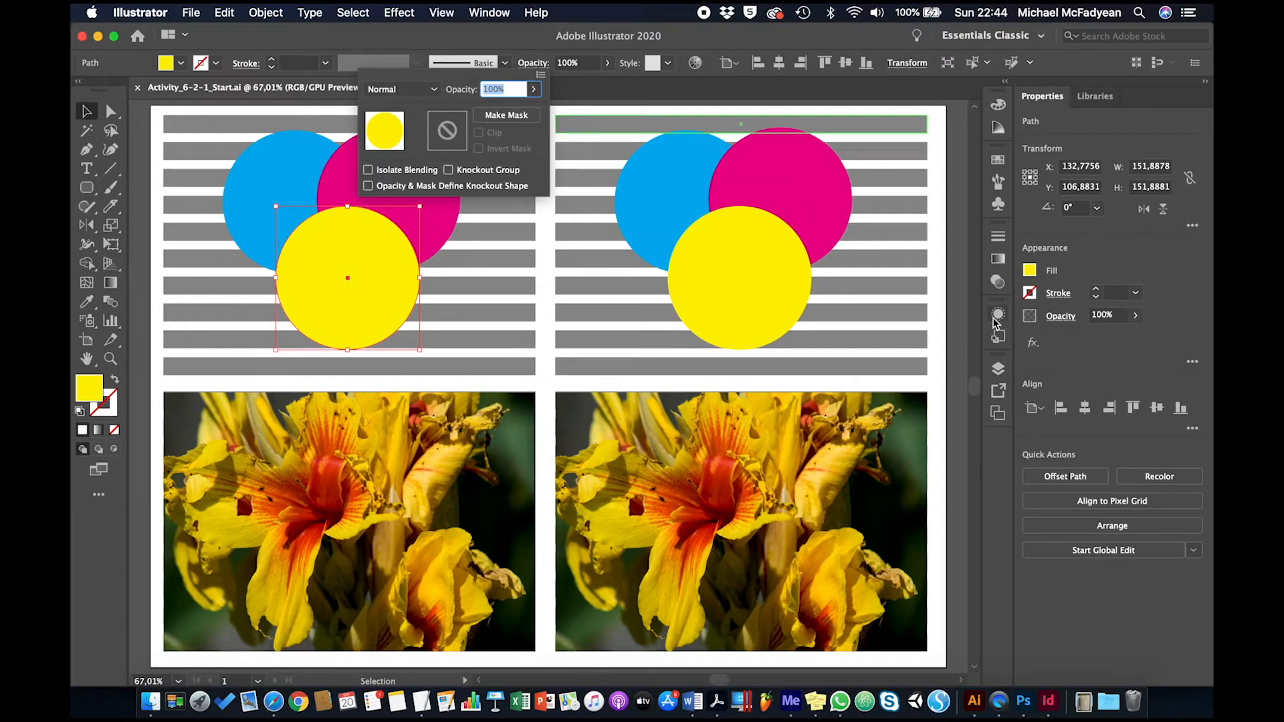
# Step: Bring up the transparency settings of the selected yellow circle to view them, and collapse them again
pyautogui.click(996, 283)
pyautogui.click(997, 283)
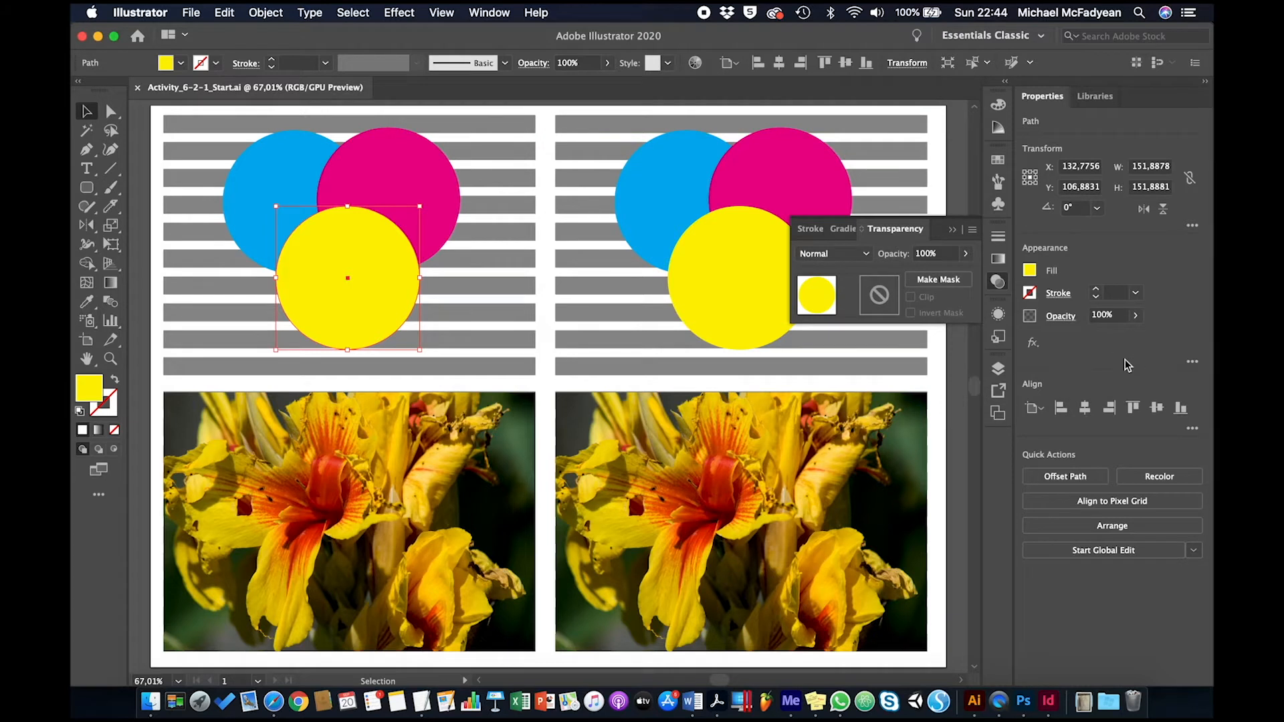
pyautogui.click(952, 231)
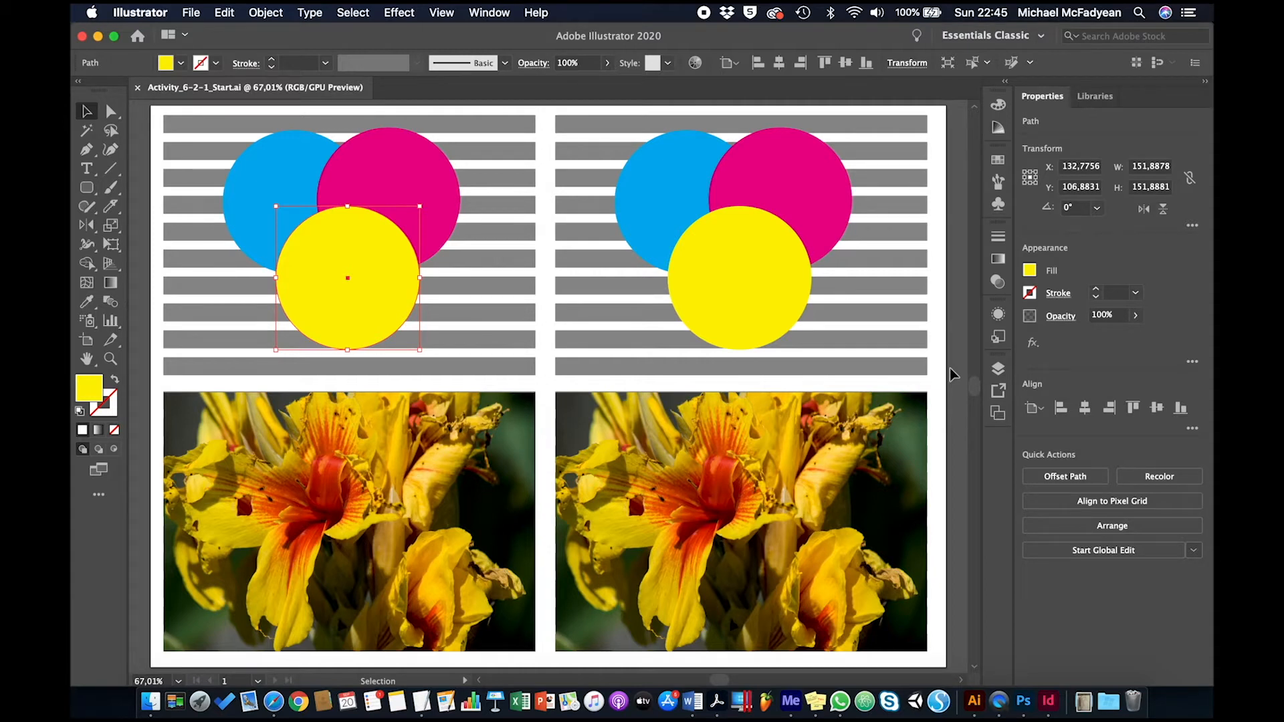
# Step: Try several opacity values on the yellow circle in the upper-left artwork, and set its opacity to 50%
pyautogui.click(576, 63)
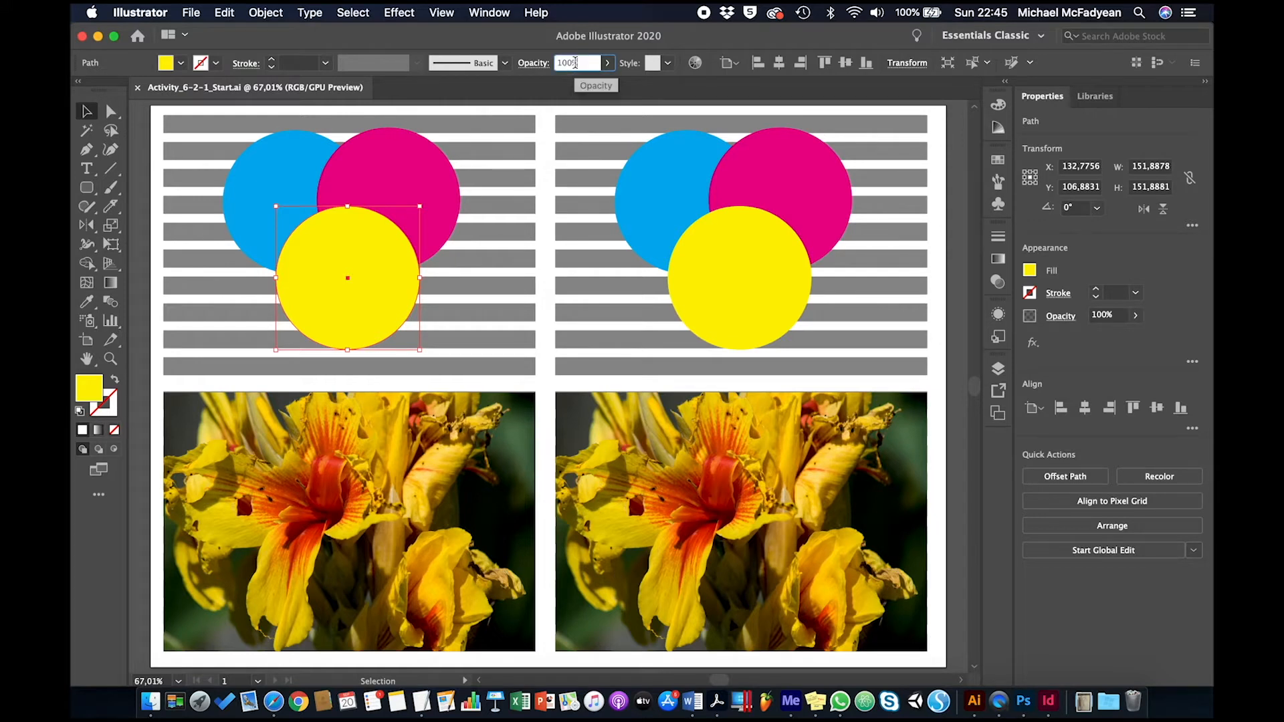
pyautogui.write('60')
pyautogui.press('Return')
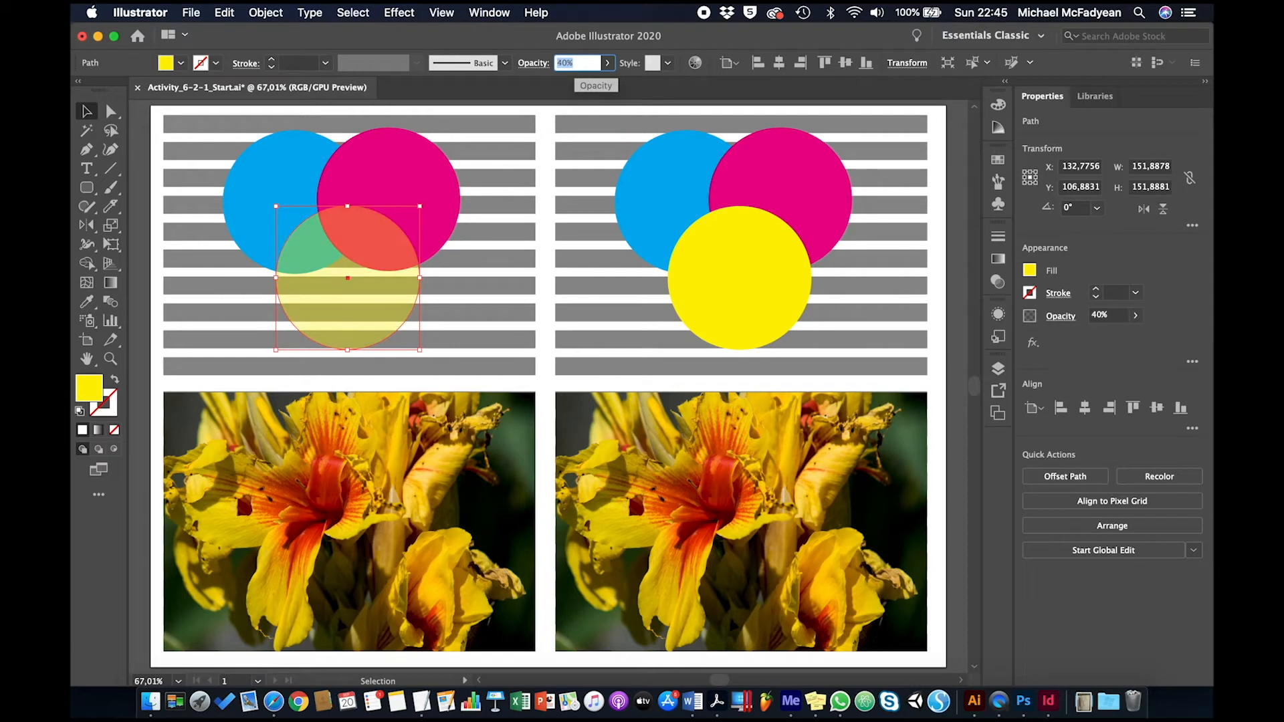
pyautogui.write('40')
pyautogui.press('Return')
pyautogui.hotkey('shift', 'Up')
pyautogui.hotkey('shift', 'Up')
pyautogui.hotkey('shift', 'Up')
pyautogui.hotkey('shift', 'Down')
pyautogui.hotkey('shift', 'Down')
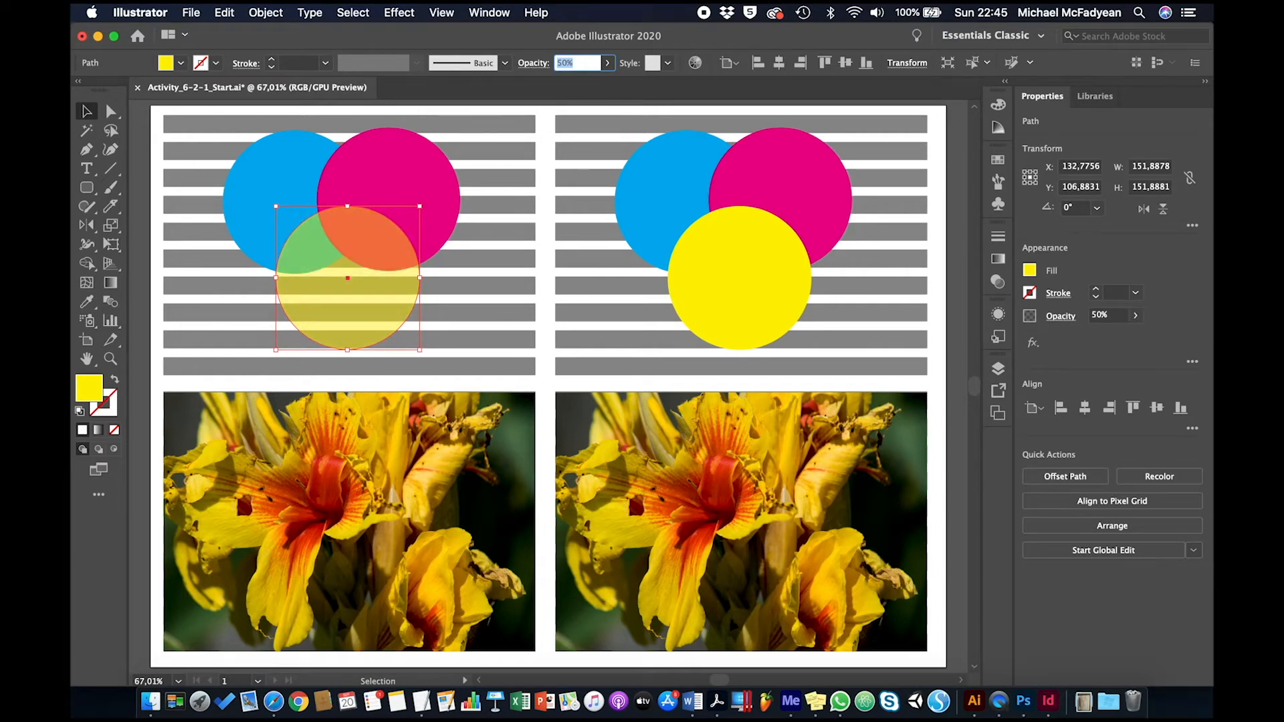
# Step: Set the opacity of the magenta circle in the upper-left artwork to 60%
pyautogui.click(411, 167)
pyautogui.click(565, 62)
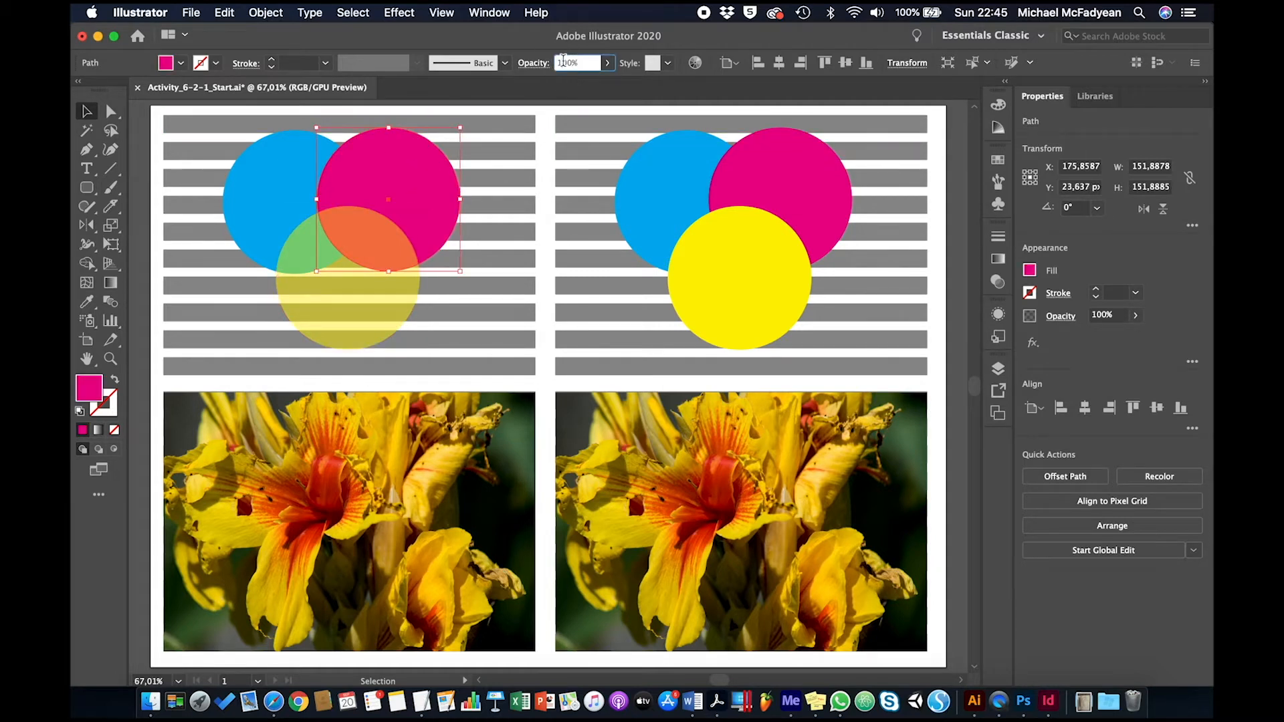
pyautogui.hotkey('shift', 'Down')
pyautogui.hotkey('shift', 'Down')
pyautogui.hotkey('shift', 'Down')
pyautogui.hotkey('shift', 'Down')
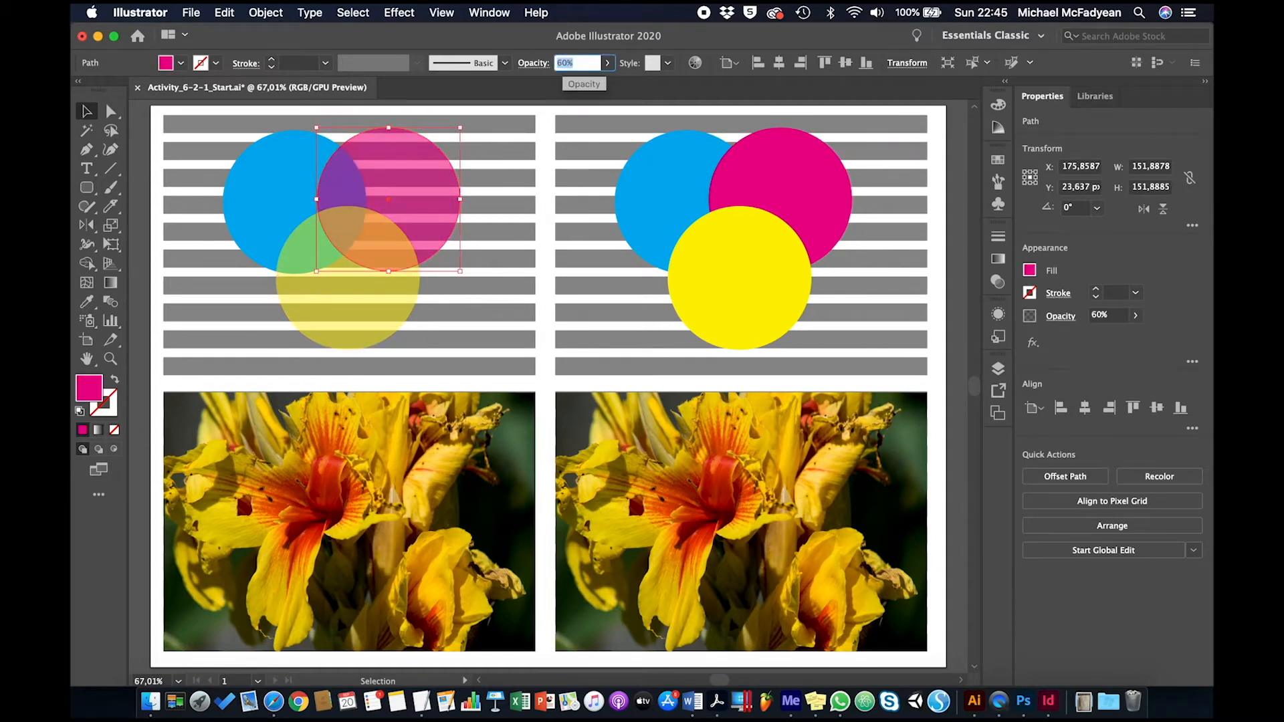
# Step: Set the opacity of the blue circle in the upper-left artwork to 60% and clear the selection
pyautogui.click(301, 167)
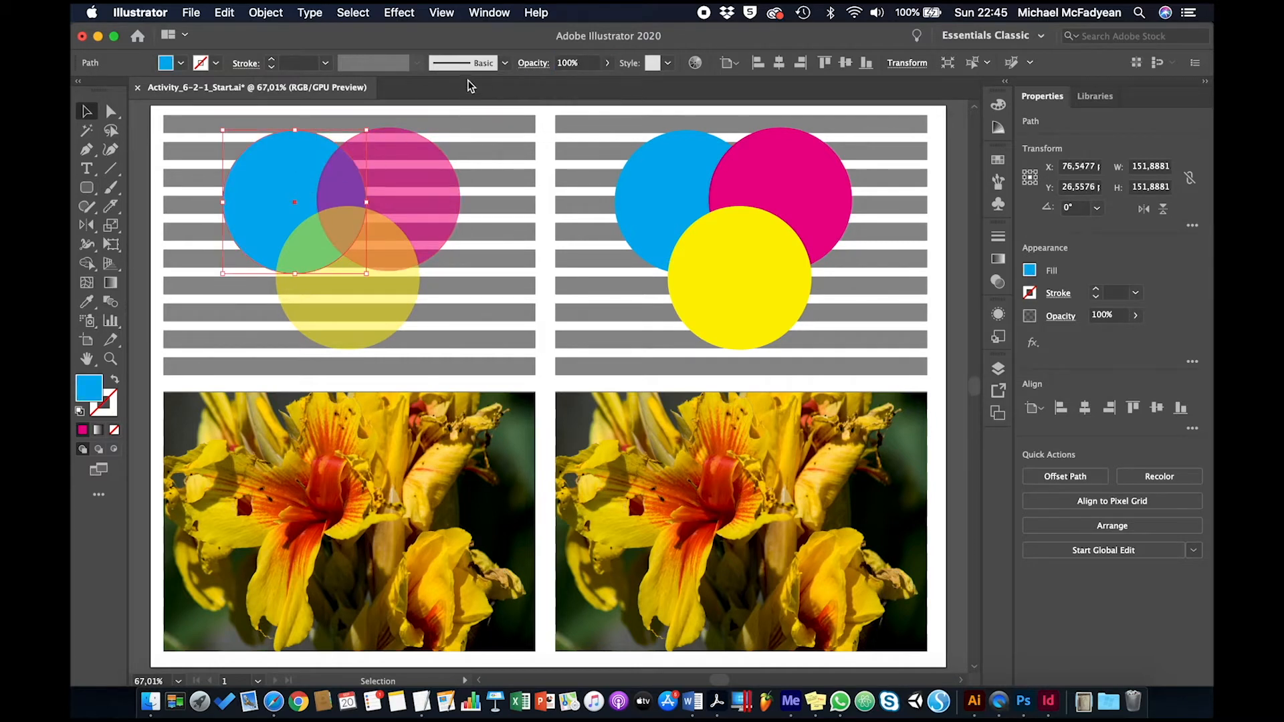
pyautogui.click(560, 62)
pyautogui.hotkey('shift', 'Down')
pyautogui.hotkey('shift', 'Down')
pyautogui.hotkey('shift', 'Down')
pyautogui.hotkey('shift', 'Down')
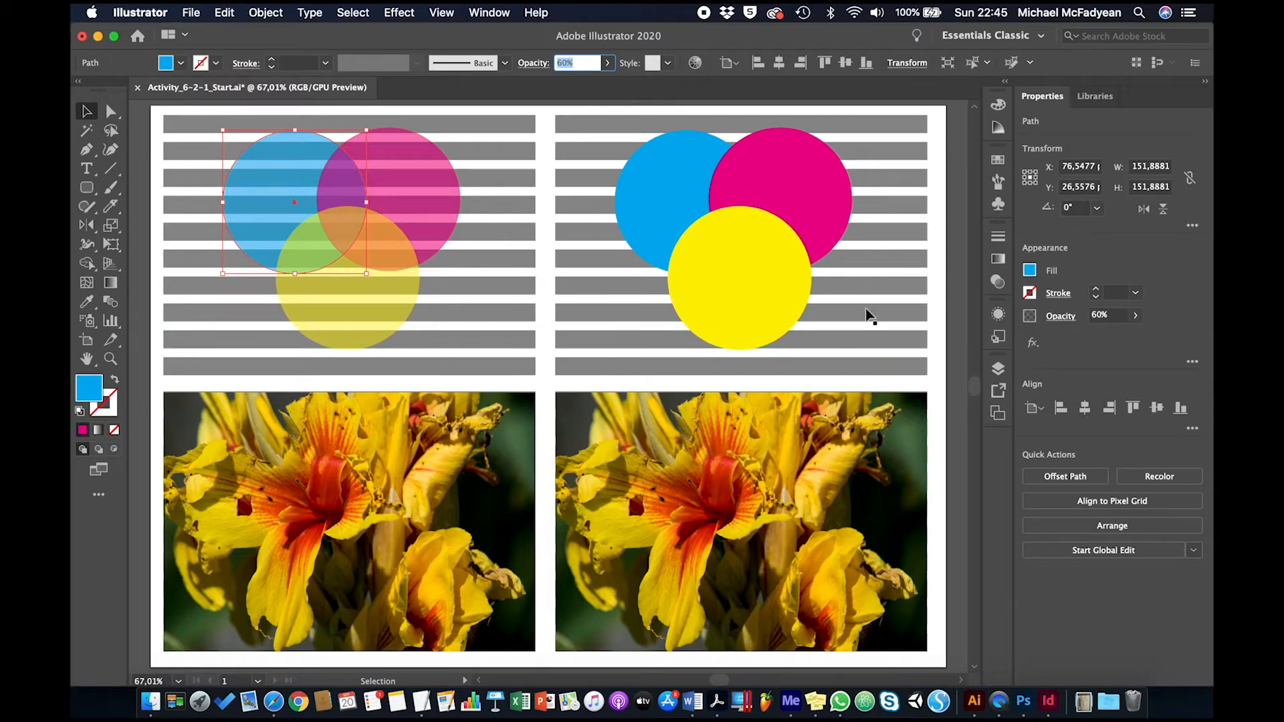
pyautogui.click(939, 259)
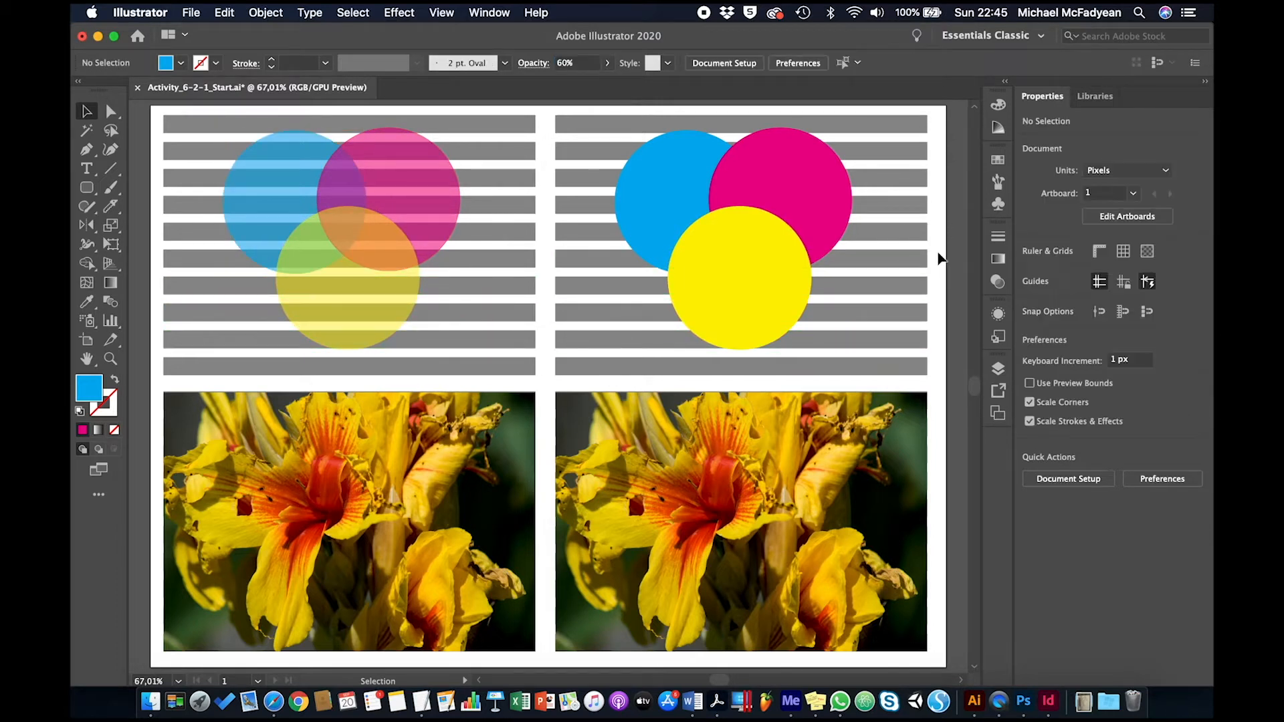
# Step: Set the blending mode of the yellow circle in the upper-right artwork to Multiply
pyautogui.click(753, 302)
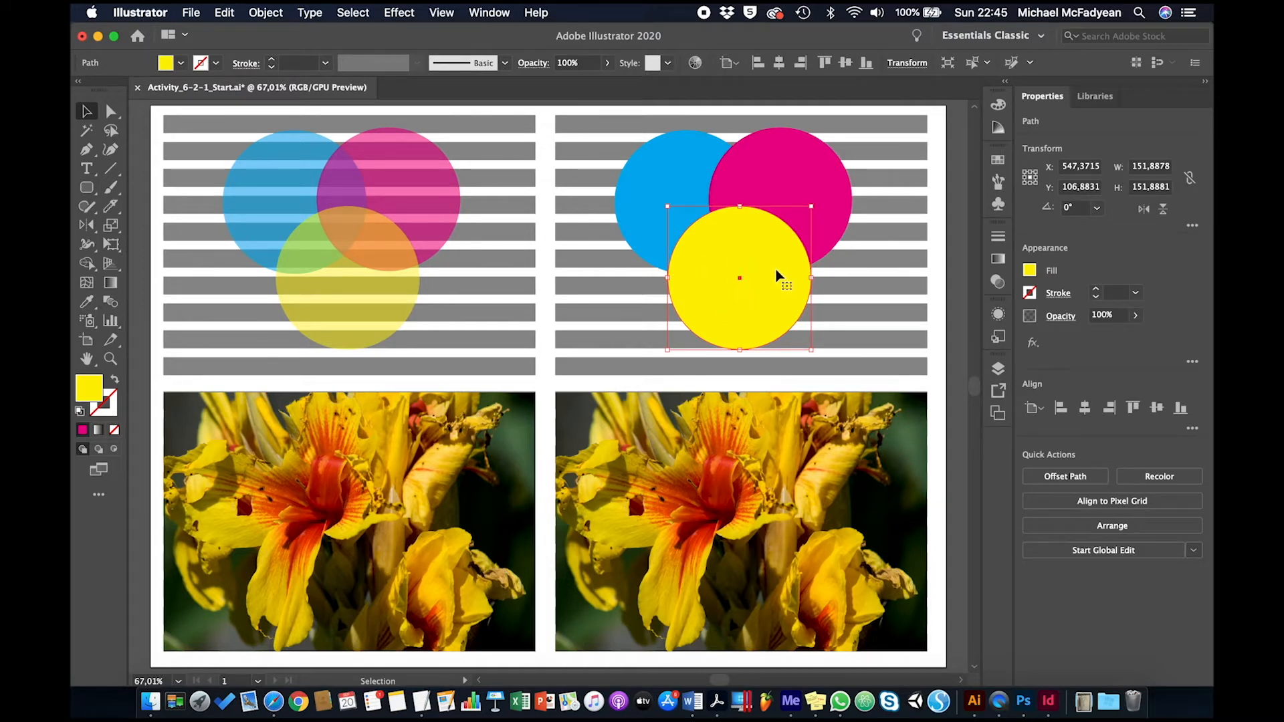
pyautogui.click(535, 63)
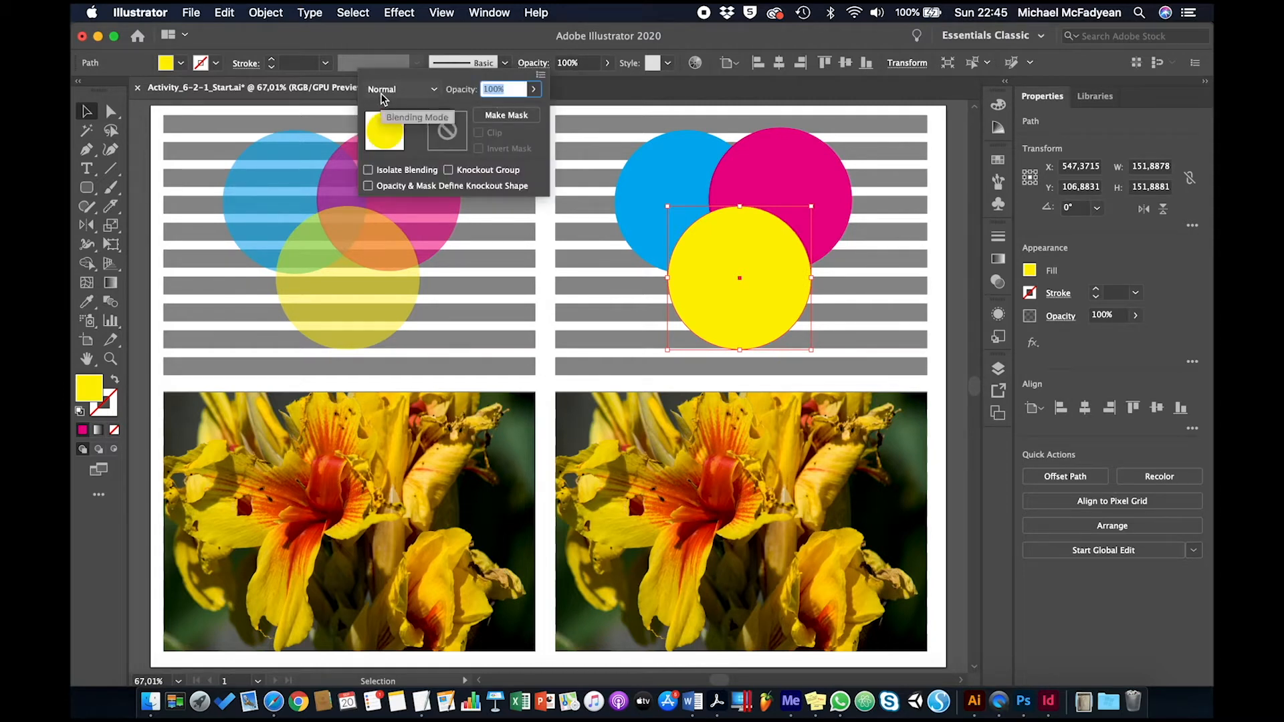
pyautogui.click(434, 91)
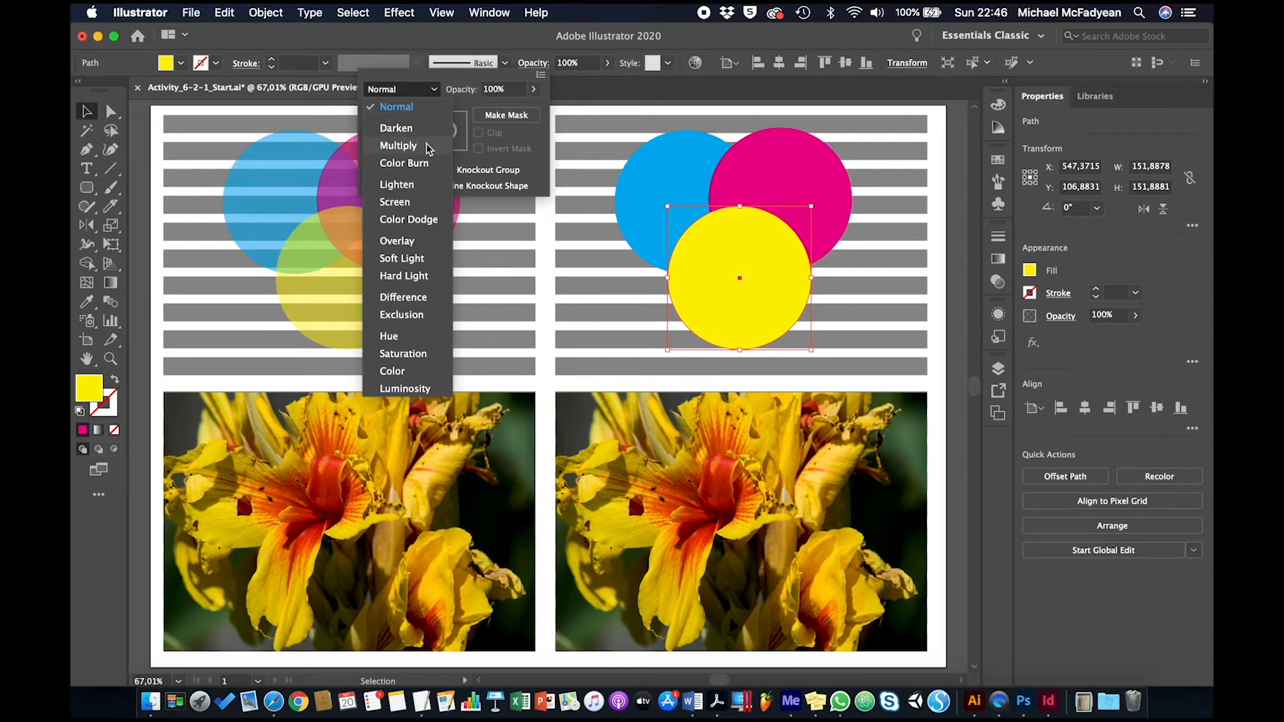
pyautogui.click(429, 149)
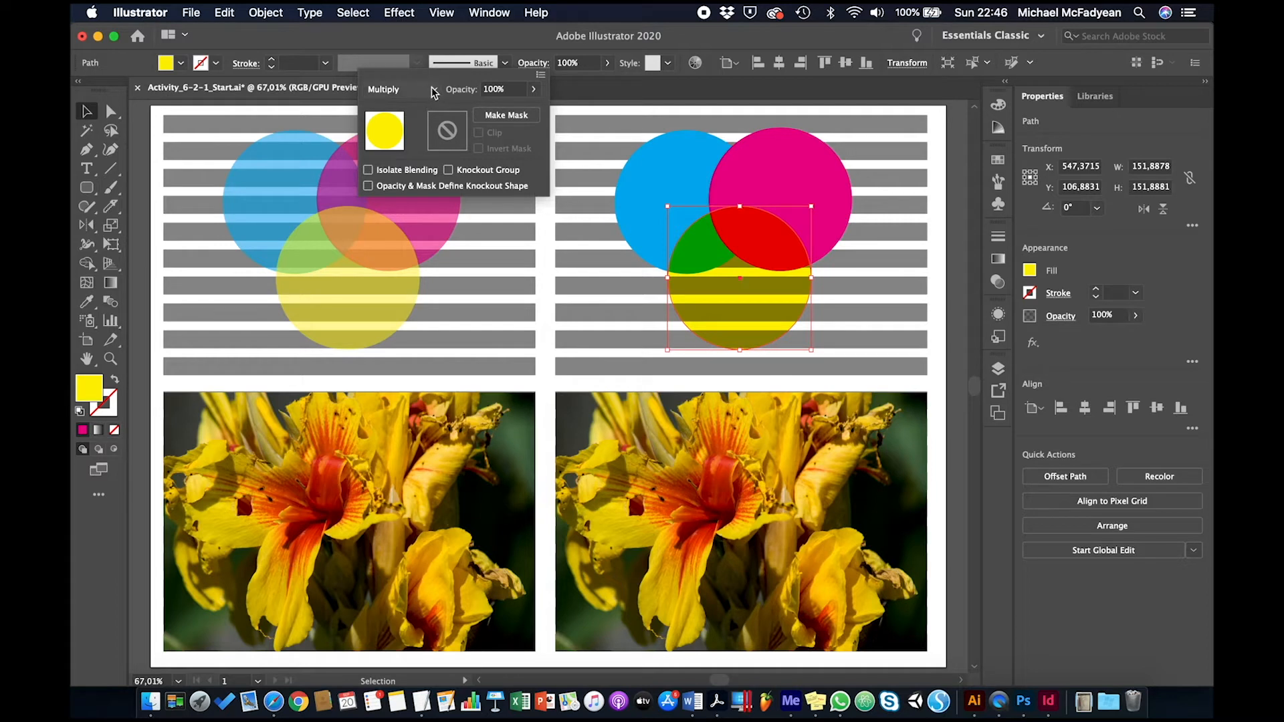
# Step: Set the blending mode of the magenta circle in the upper-right artwork to Screen
pyautogui.click(779, 157)
pyautogui.click(774, 158)
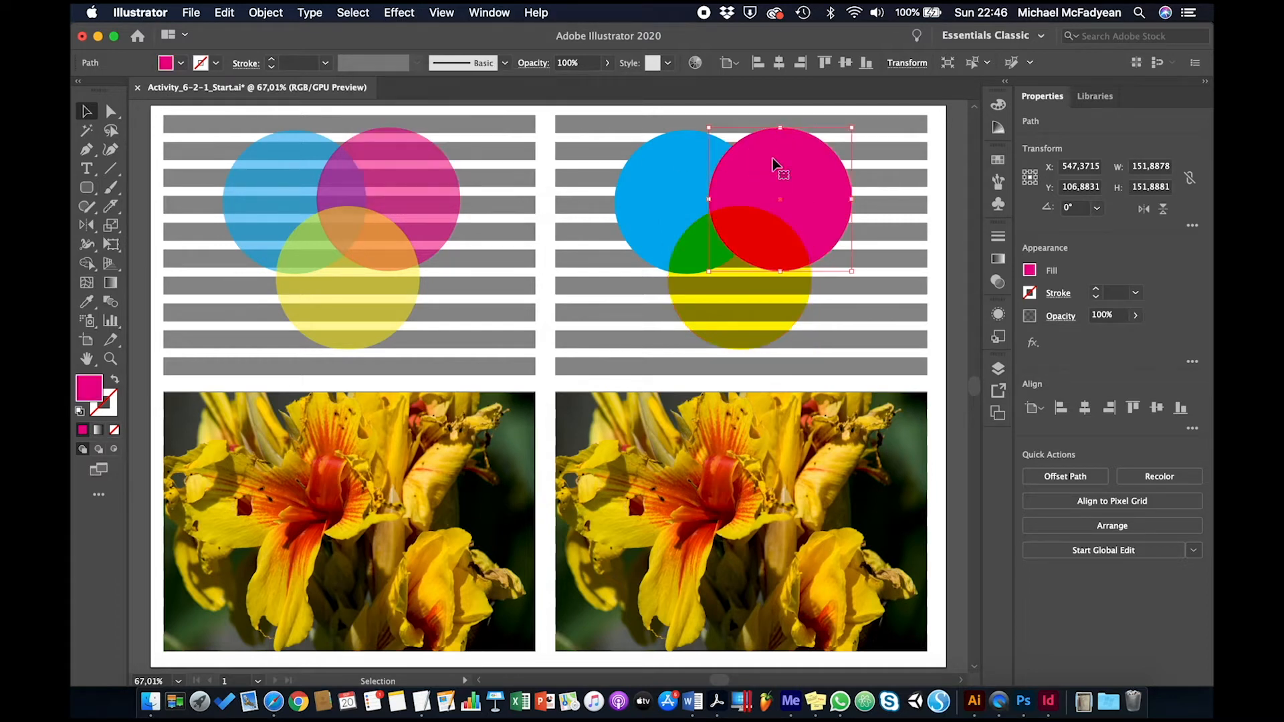
pyautogui.click(538, 64)
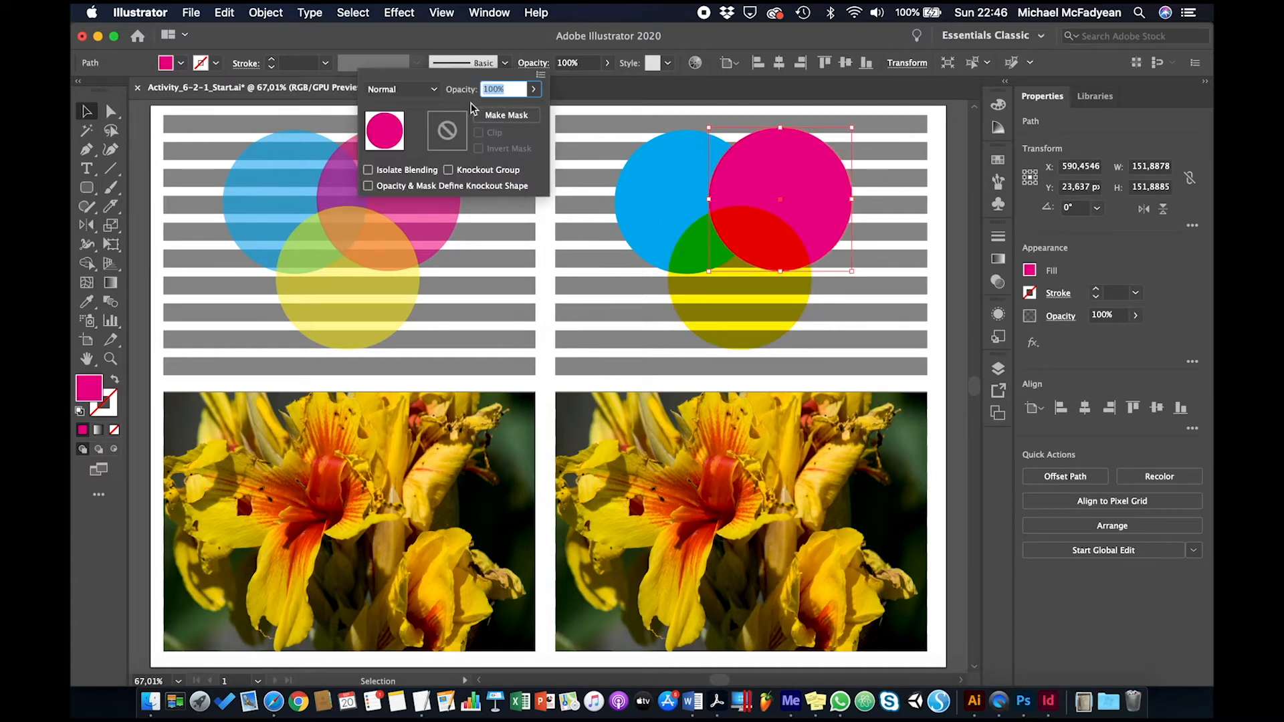
pyautogui.click(434, 90)
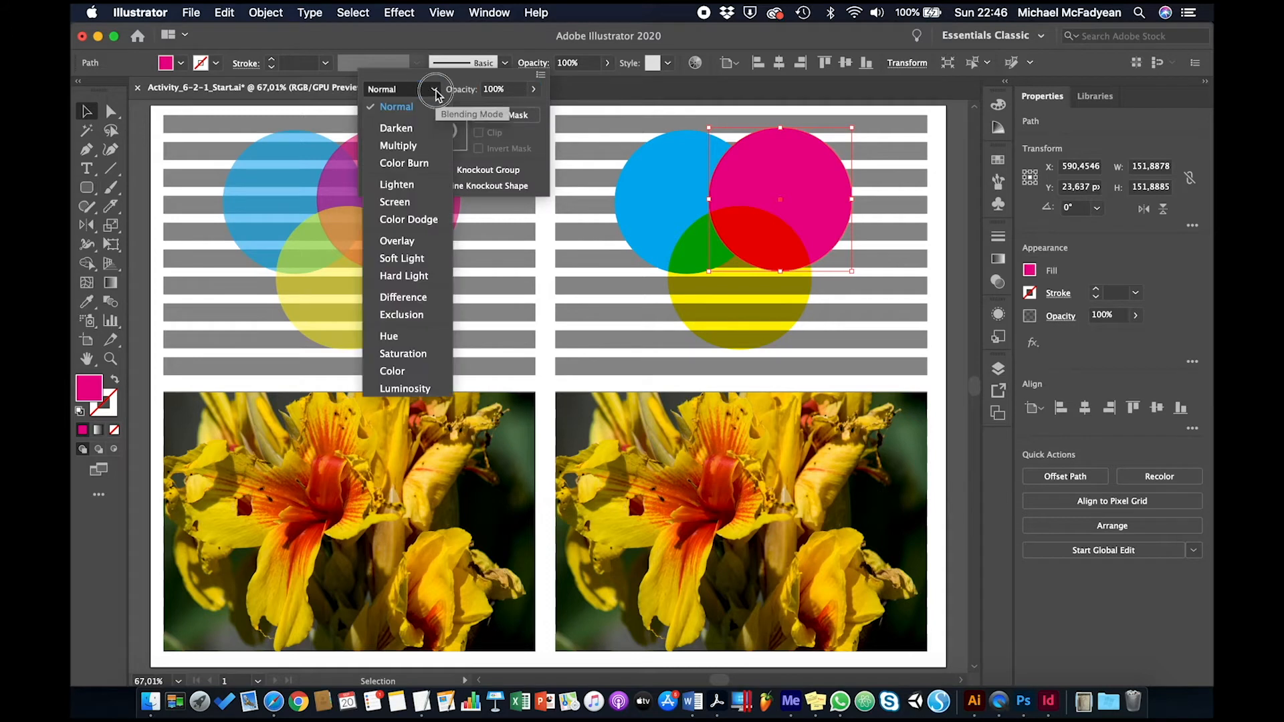
pyautogui.click(415, 200)
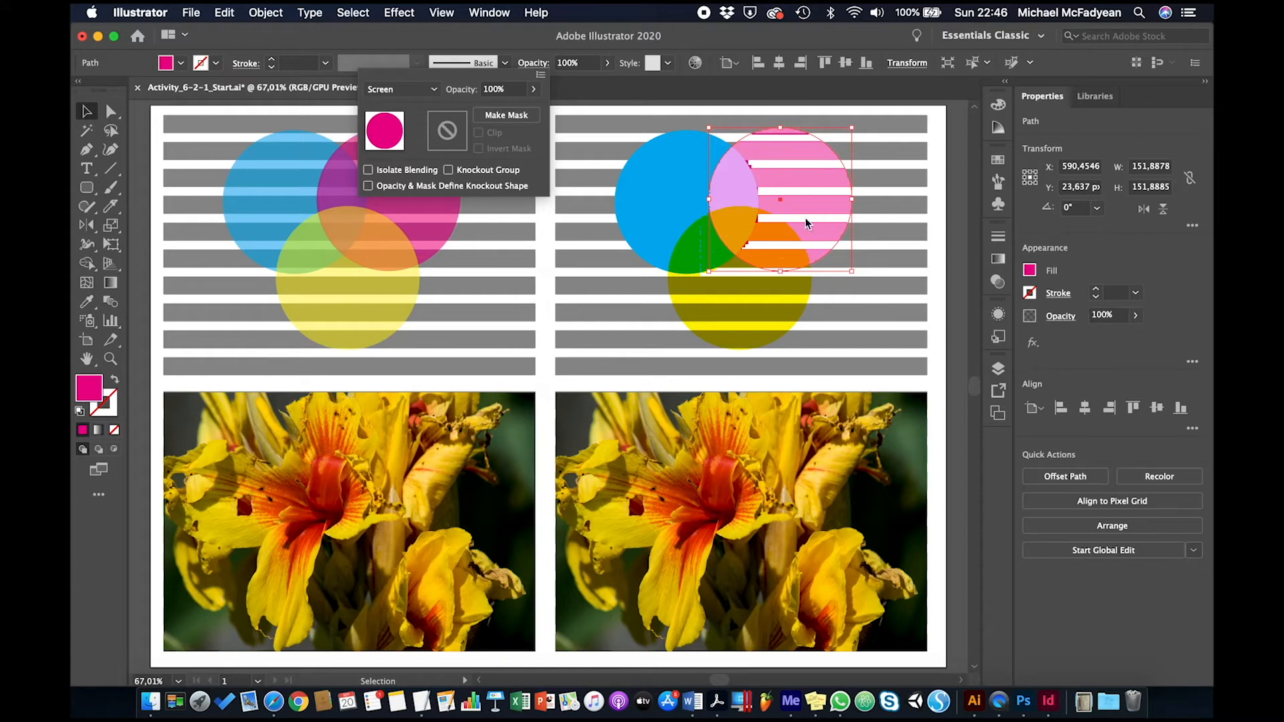
# Step: Set the blending mode of the blue circle in the upper-right artwork to Overlay
pyautogui.click(665, 198)
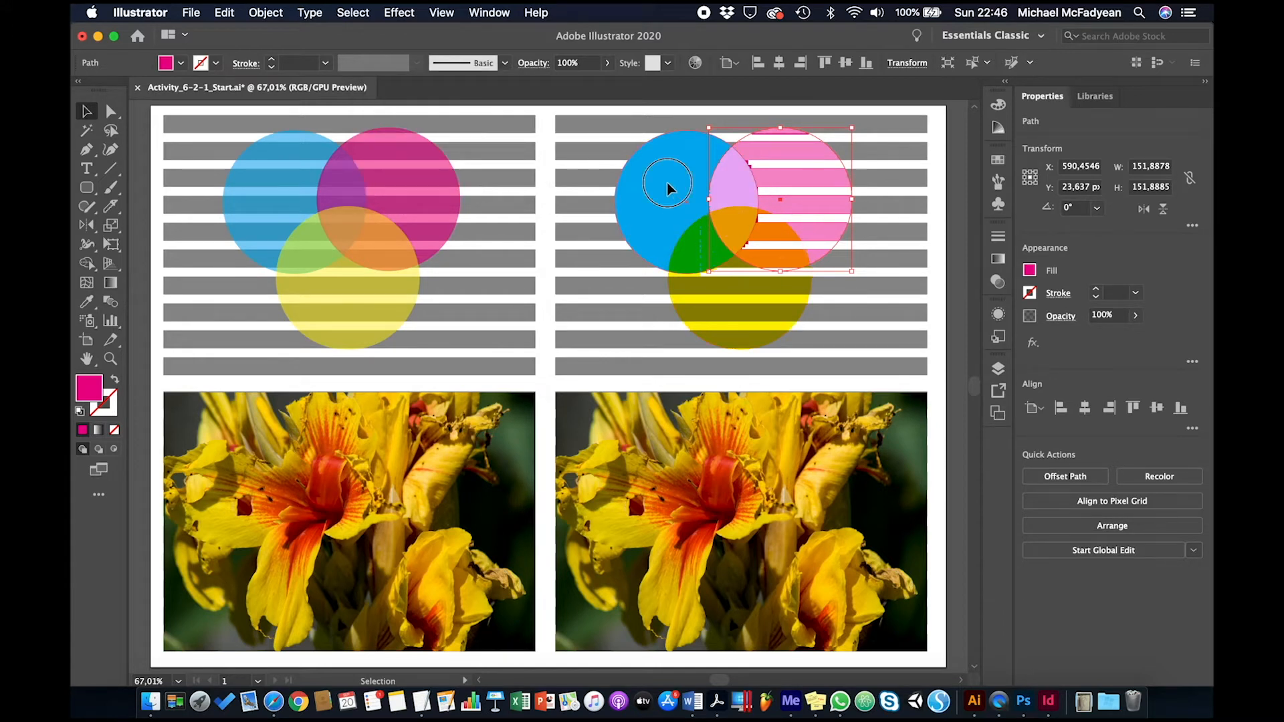
pyautogui.click(669, 194)
pyautogui.click(534, 64)
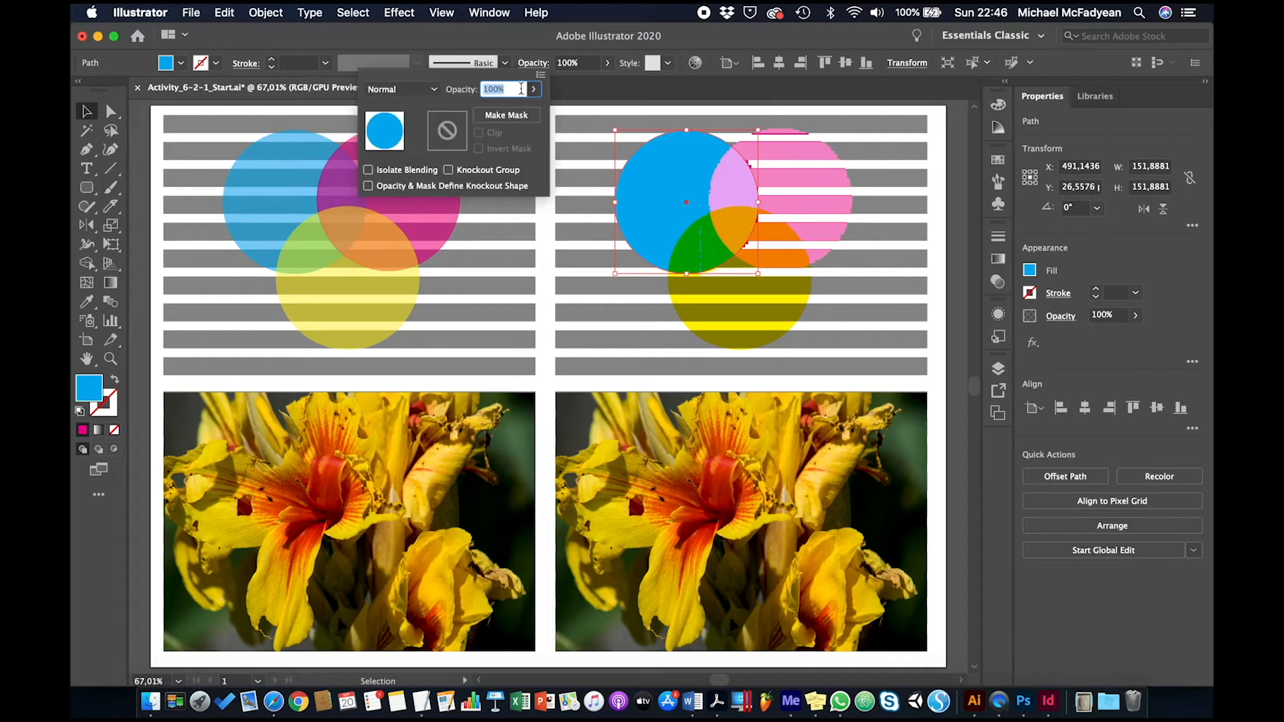
pyautogui.click(425, 90)
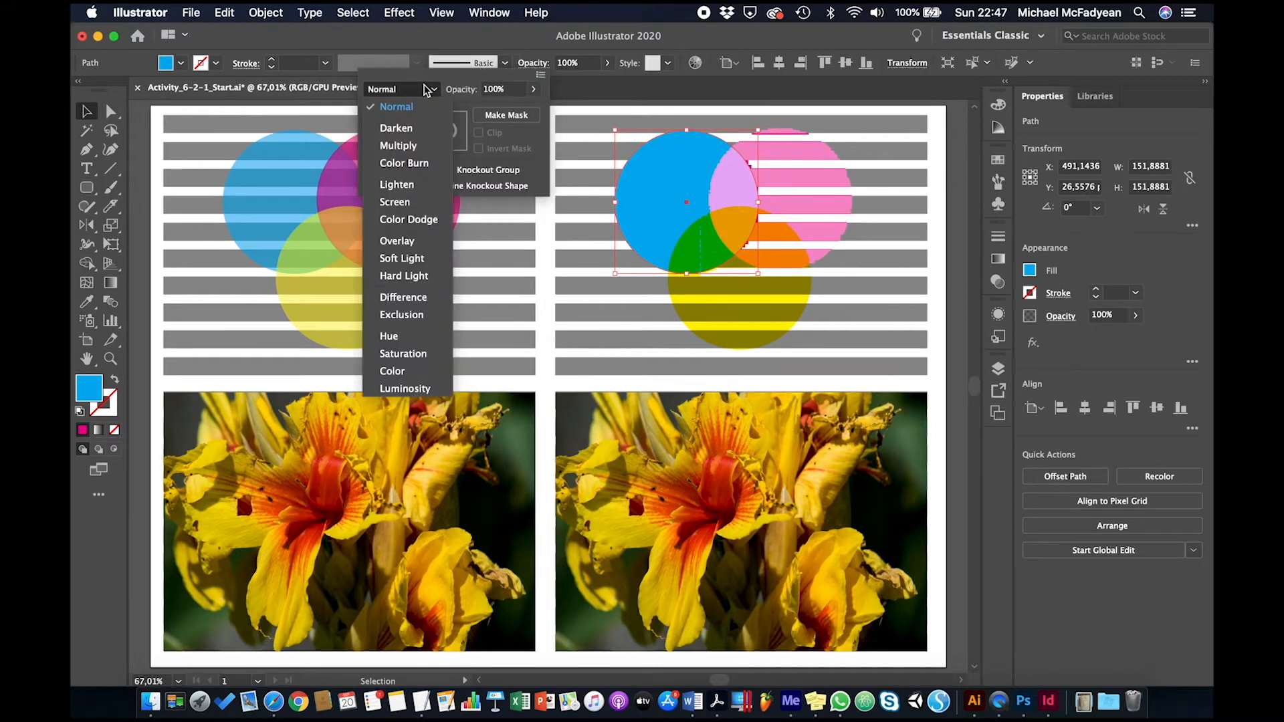
pyautogui.click(416, 239)
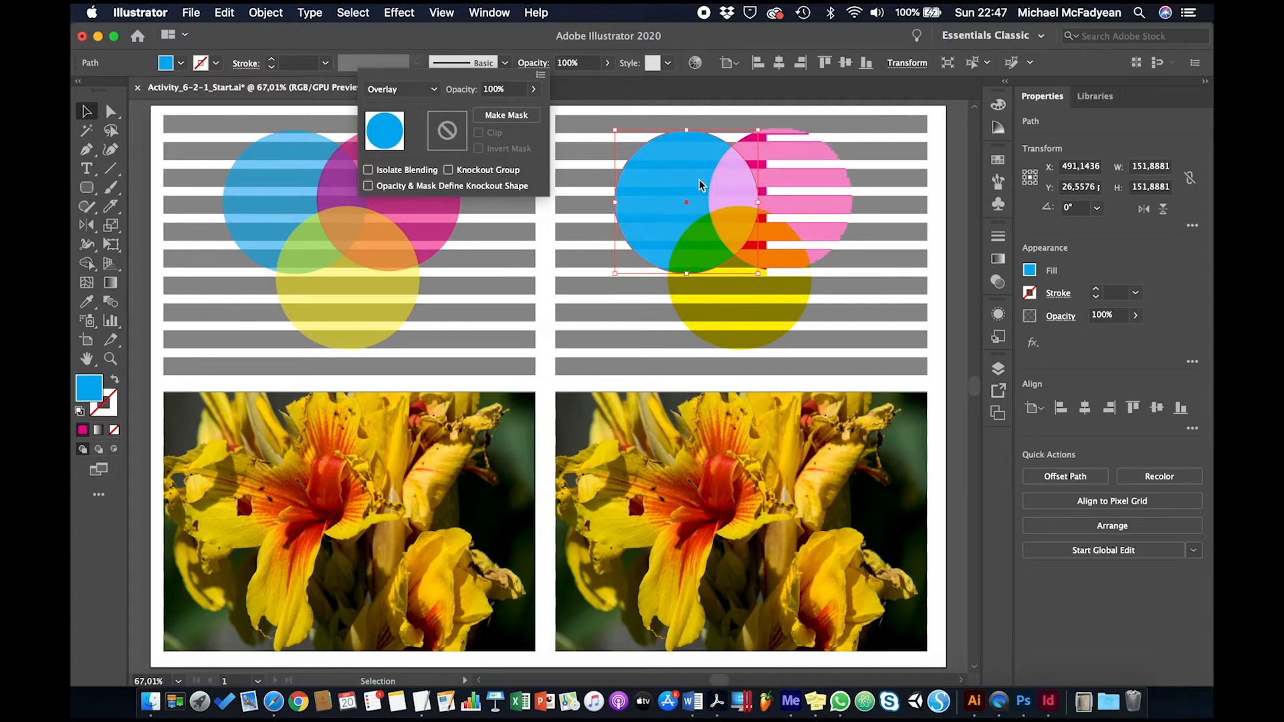
# Step: Try the Hard Light blending mode on the upper-right blue circle, and set its blending mode to Difference
pyautogui.click(432, 90)
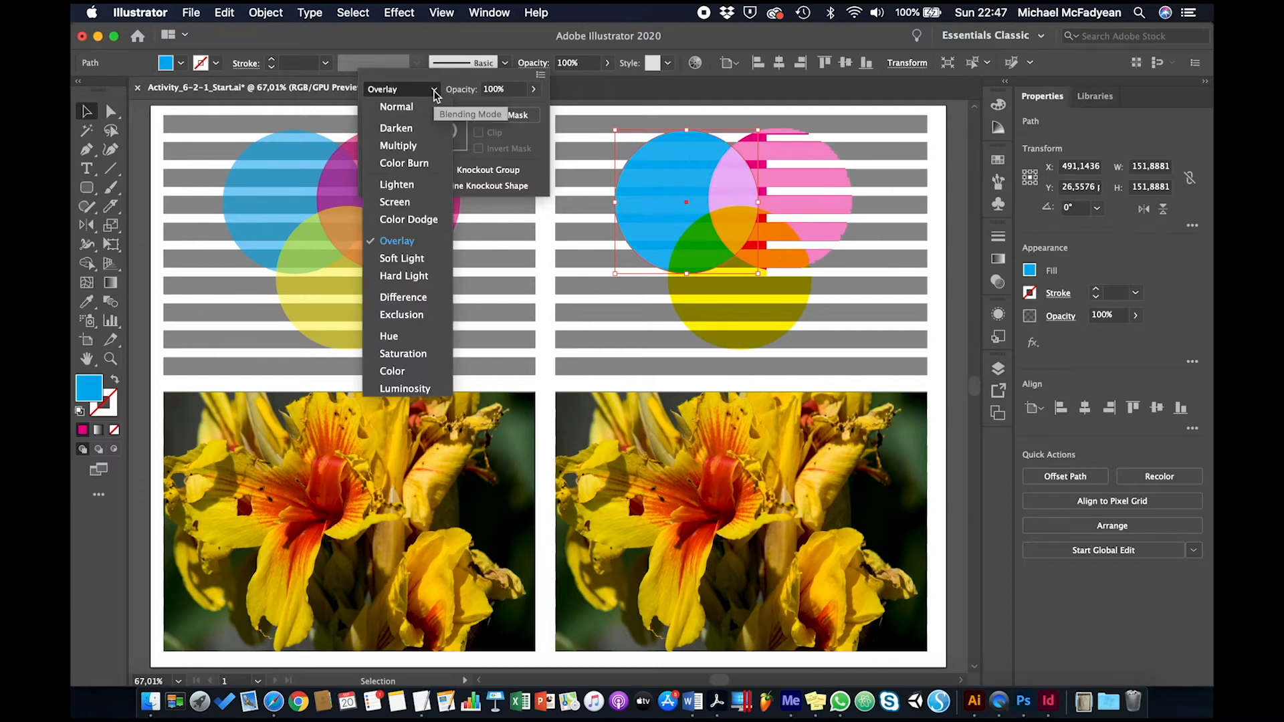
pyautogui.click(432, 276)
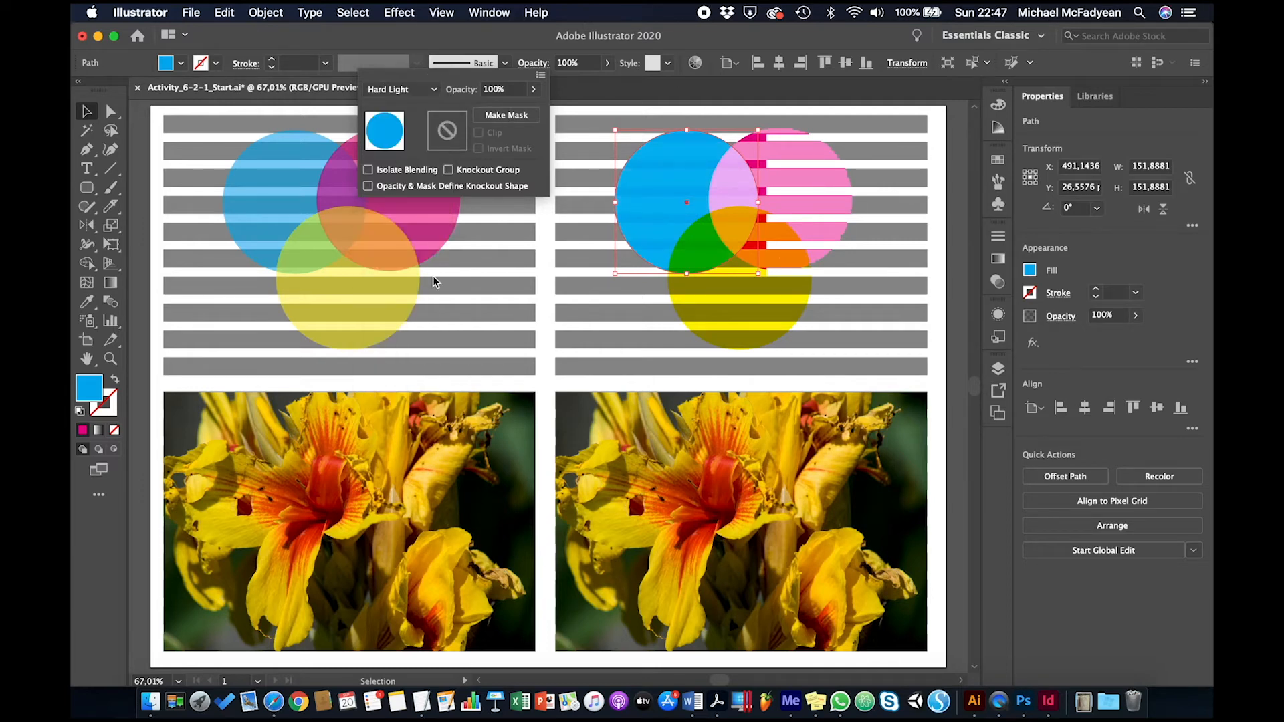
pyautogui.click(438, 90)
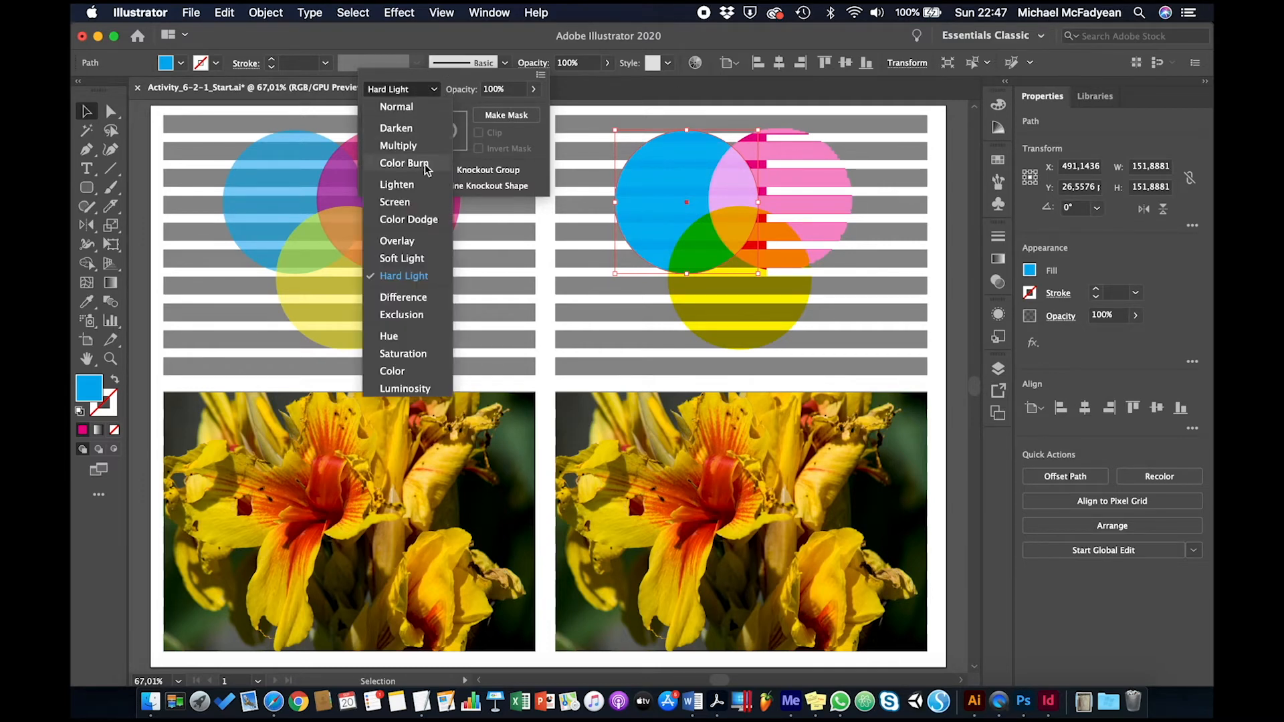
pyautogui.click(411, 299)
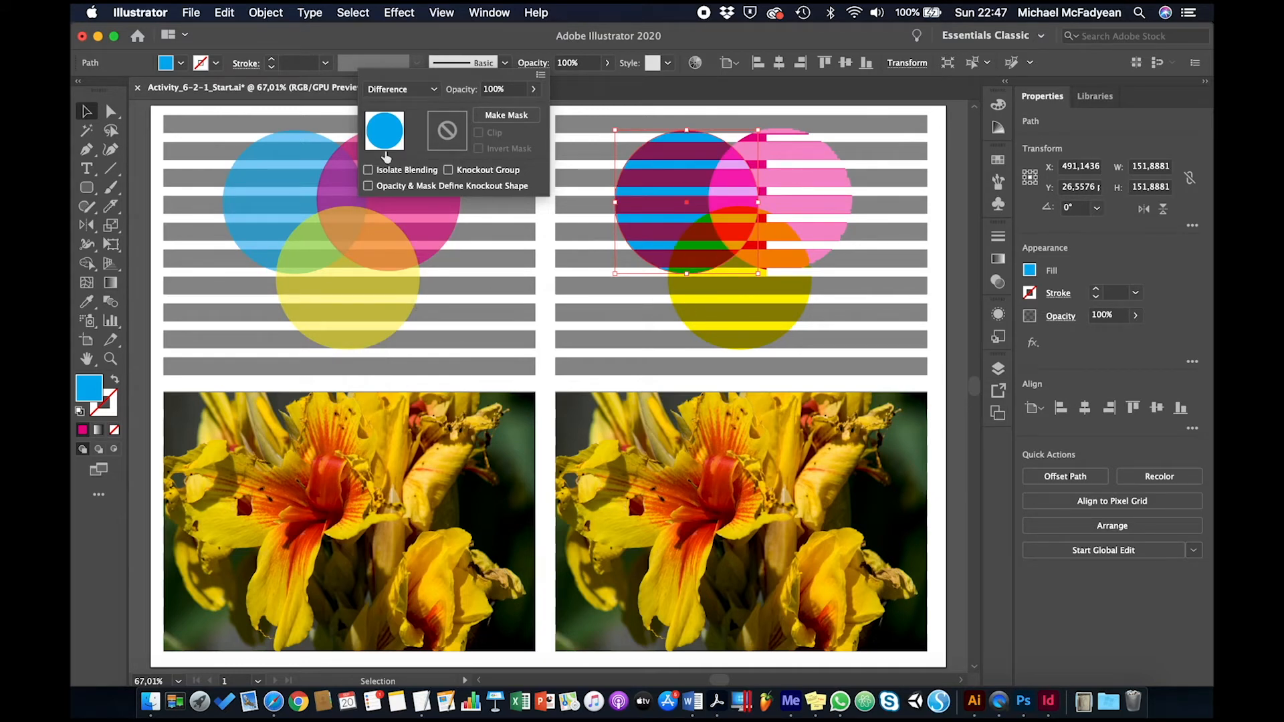
pyautogui.click(435, 90)
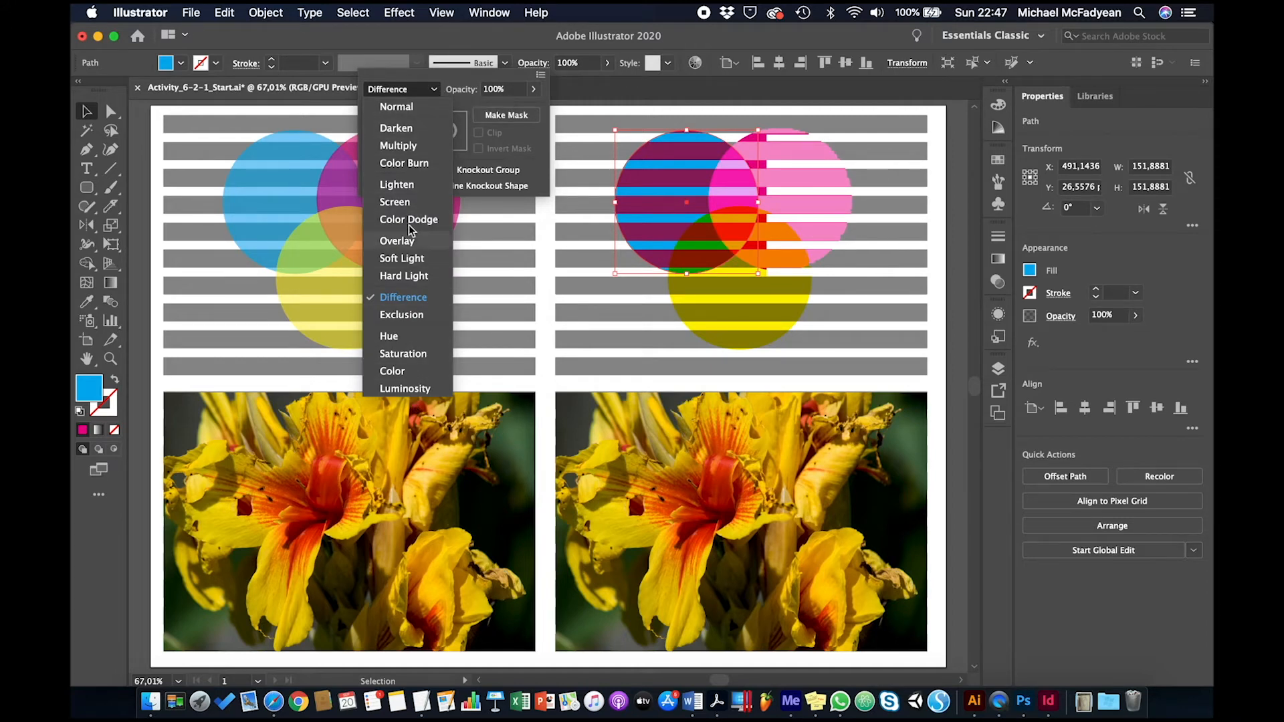
pyautogui.click(437, 90)
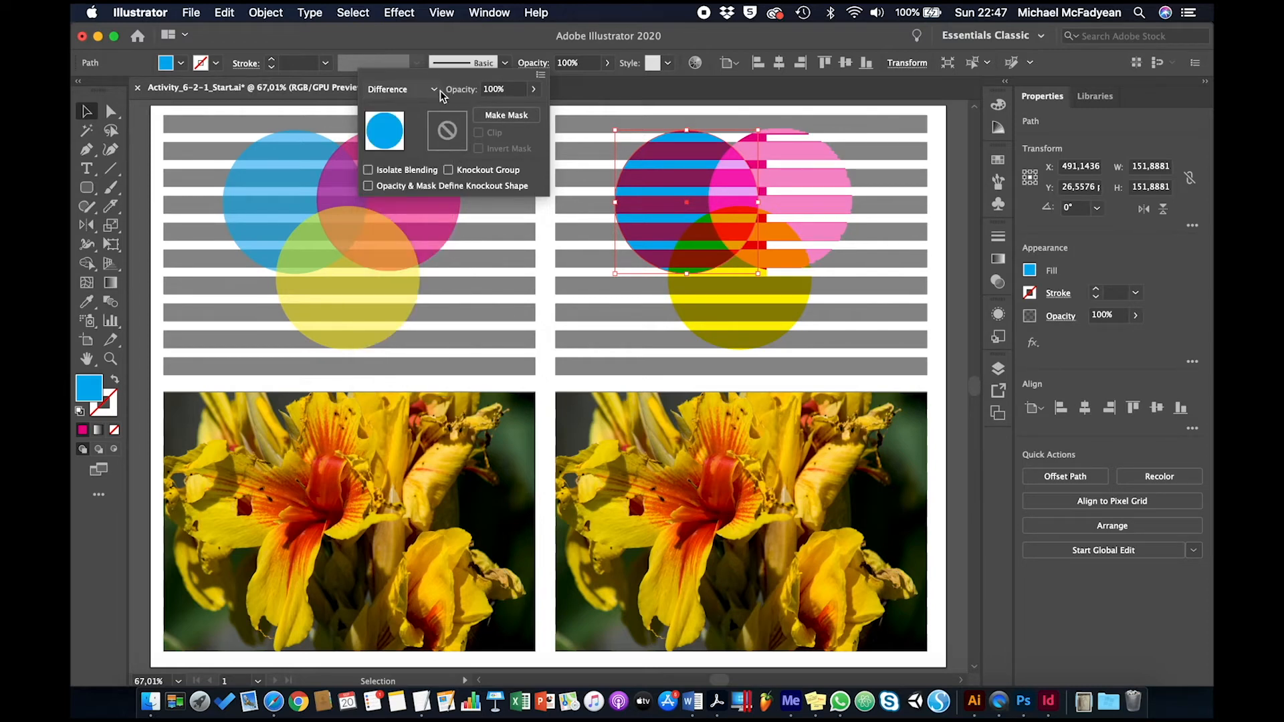
# Step: Move the lower-left flower image aside to check the artwork beneath it, and undo the move
pyautogui.click(491, 473)
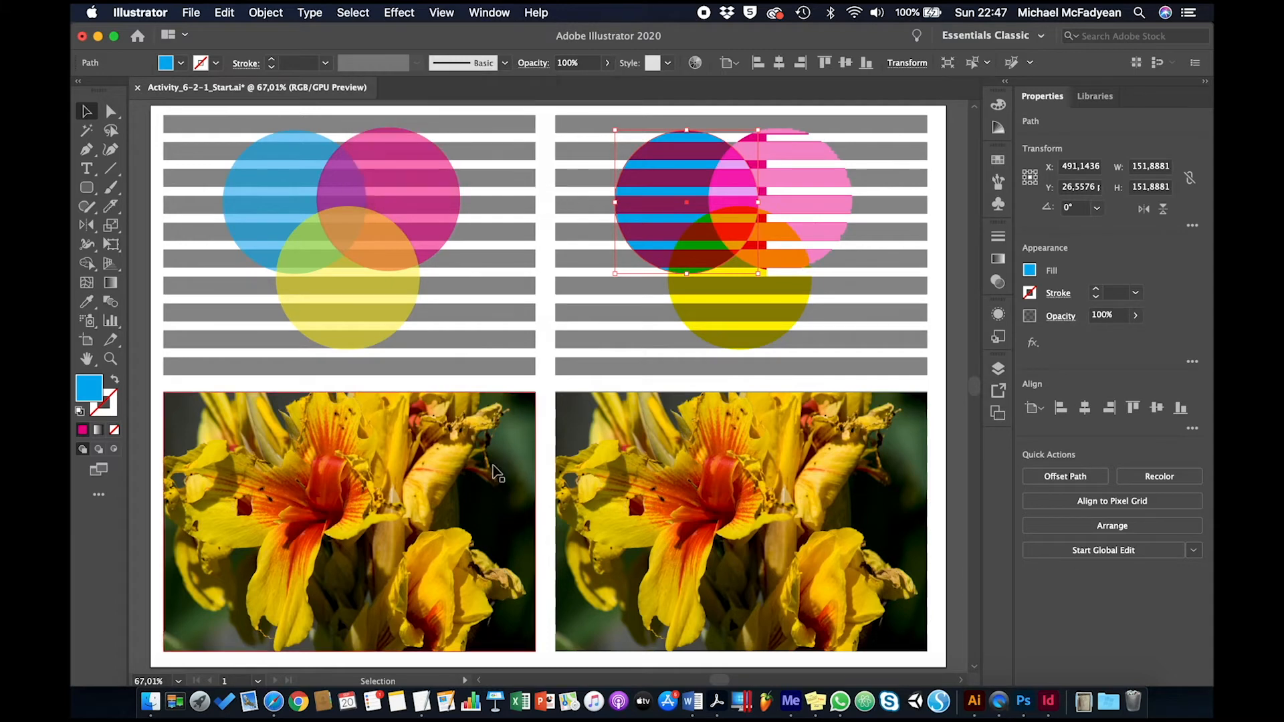
pyautogui.click(488, 468)
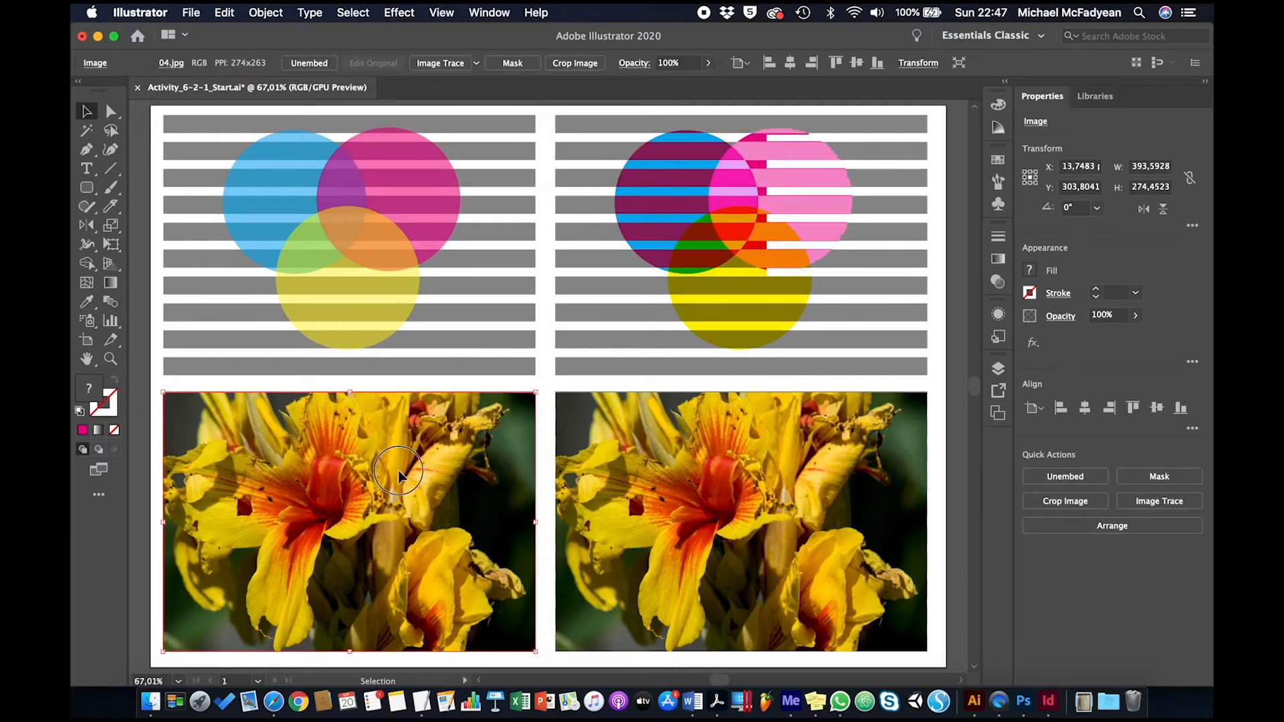
pyautogui.moveTo(399, 476); pyautogui.dragTo(591, 414)
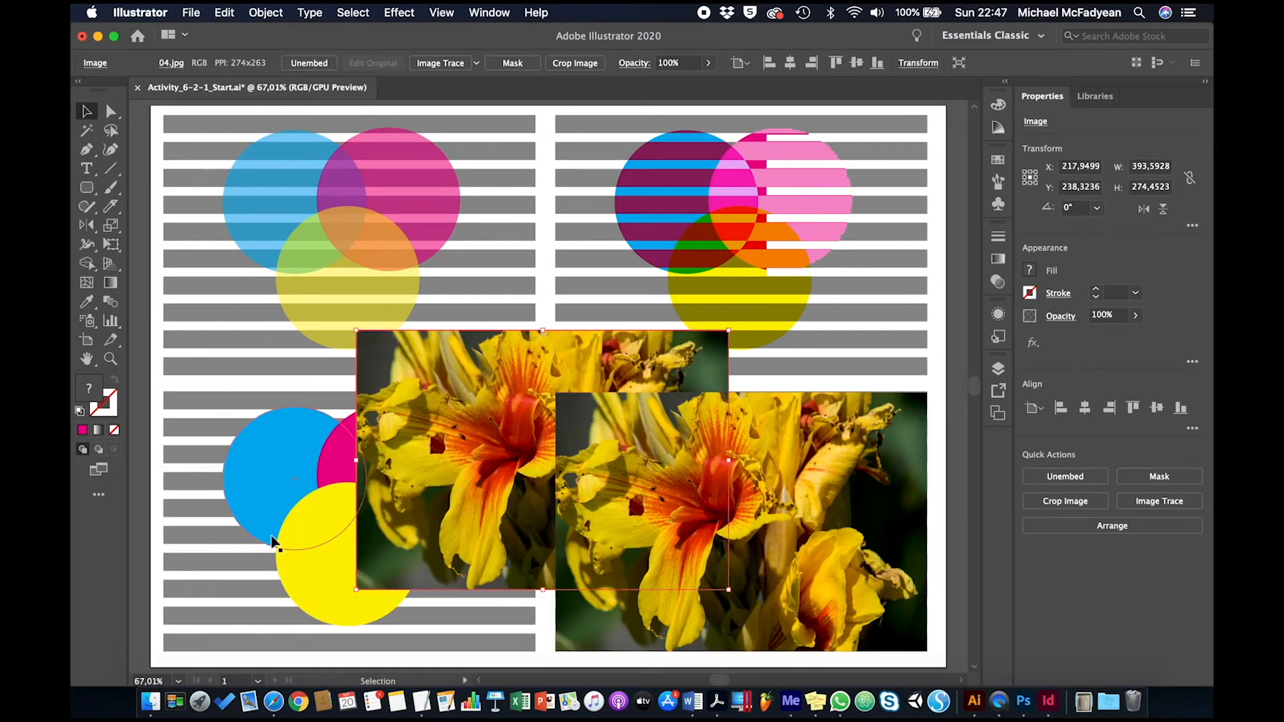
pyautogui.press('super+z')
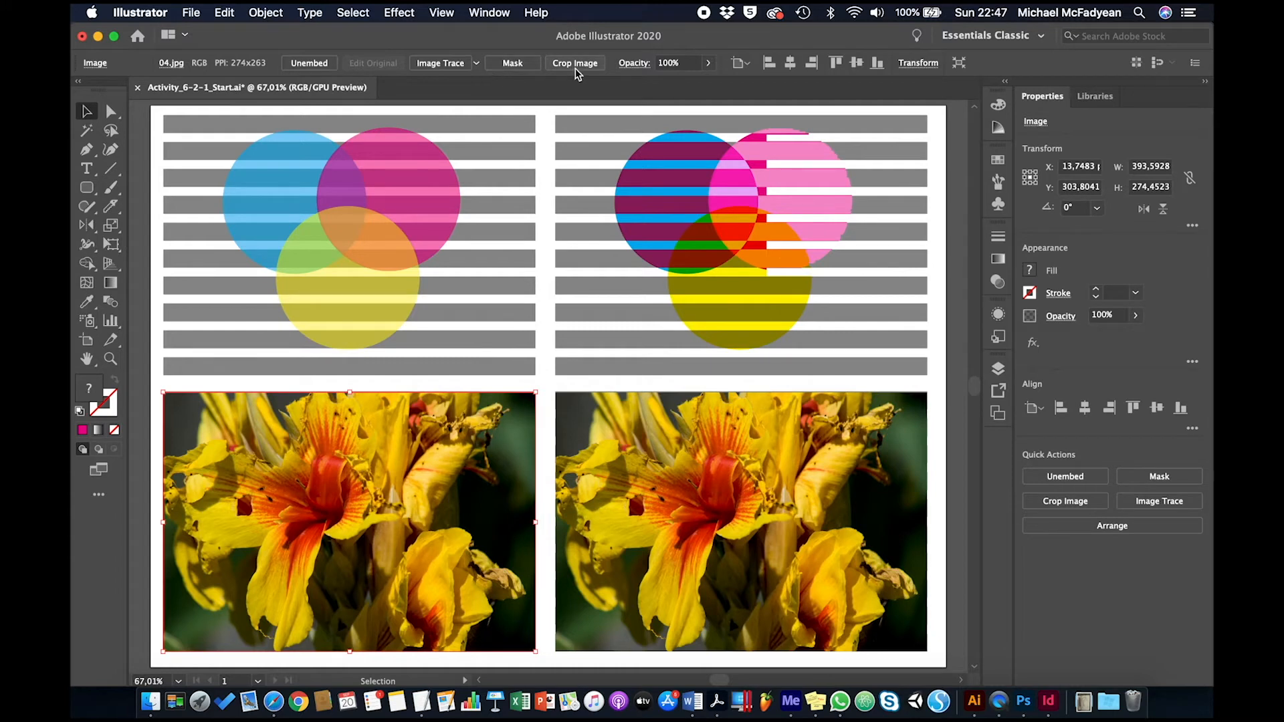
# Step: Set the blending mode of the lower-left flower image to Multiply
pyautogui.click(624, 64)
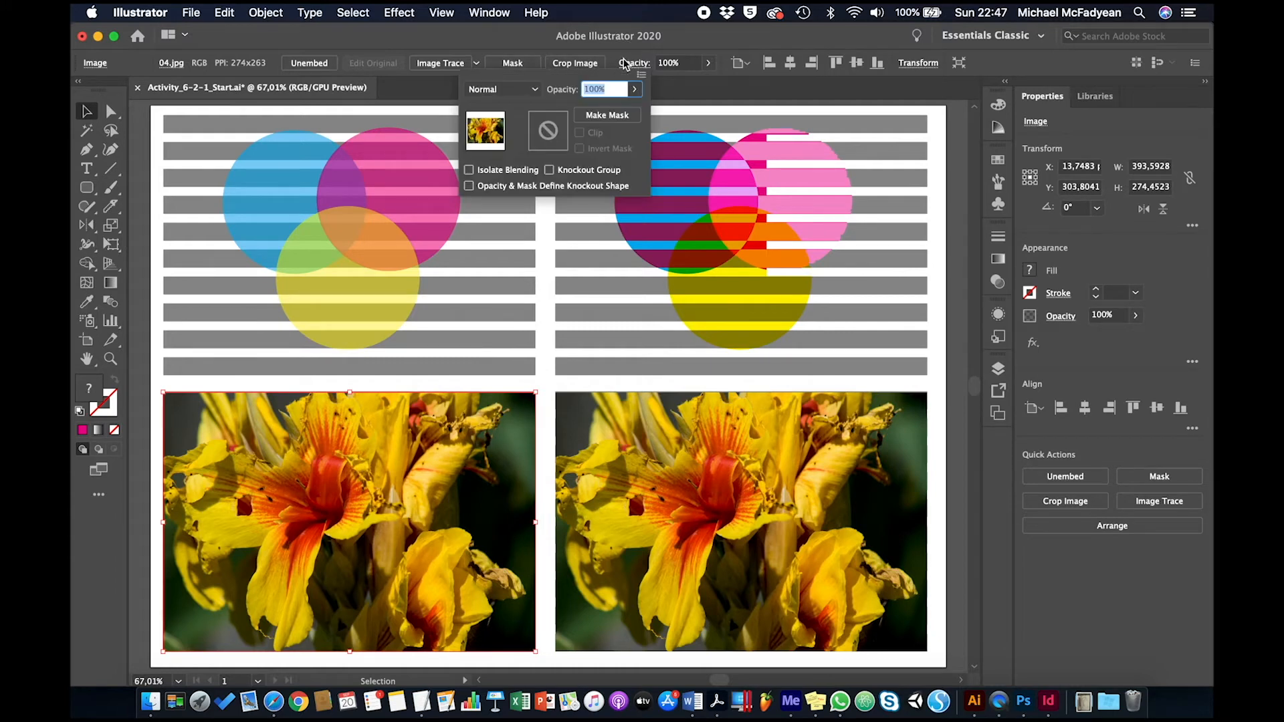
pyautogui.click(532, 89)
pyautogui.click(521, 147)
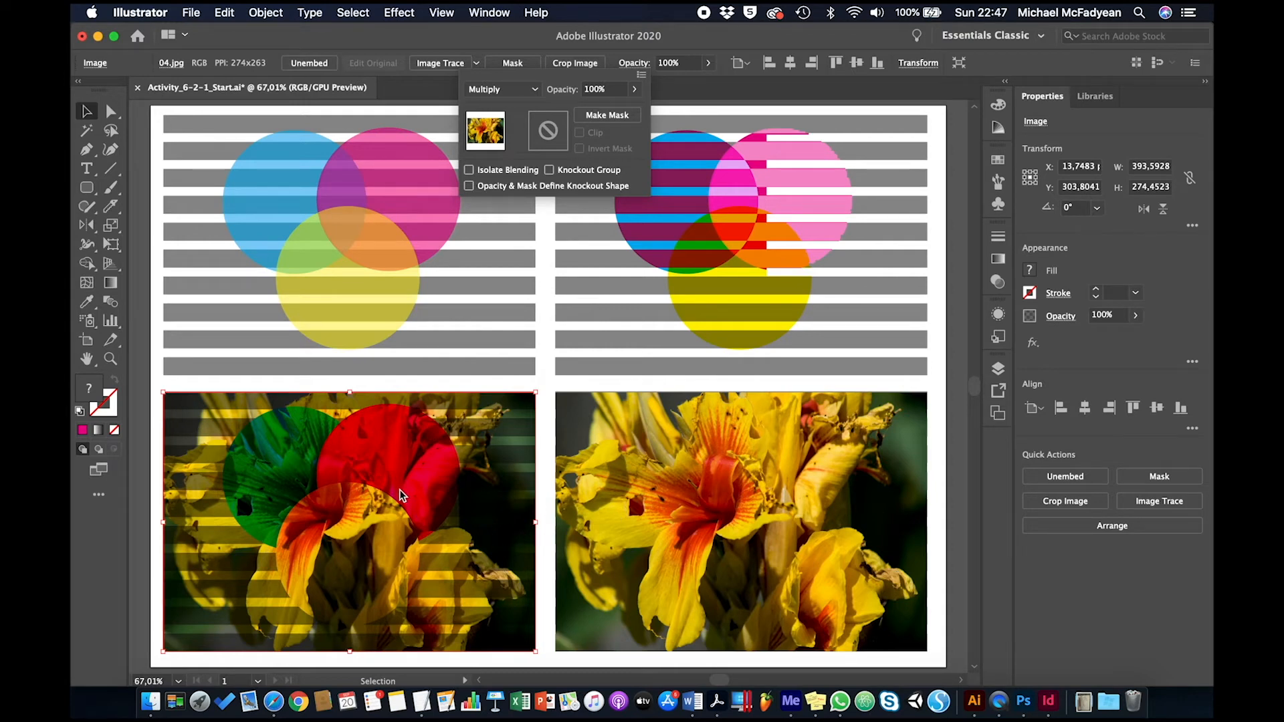
# Step: Try the Screen blending mode on the lower-right flower image, undo it, and deselect the image
pyautogui.click(619, 510)
pyautogui.click(620, 511)
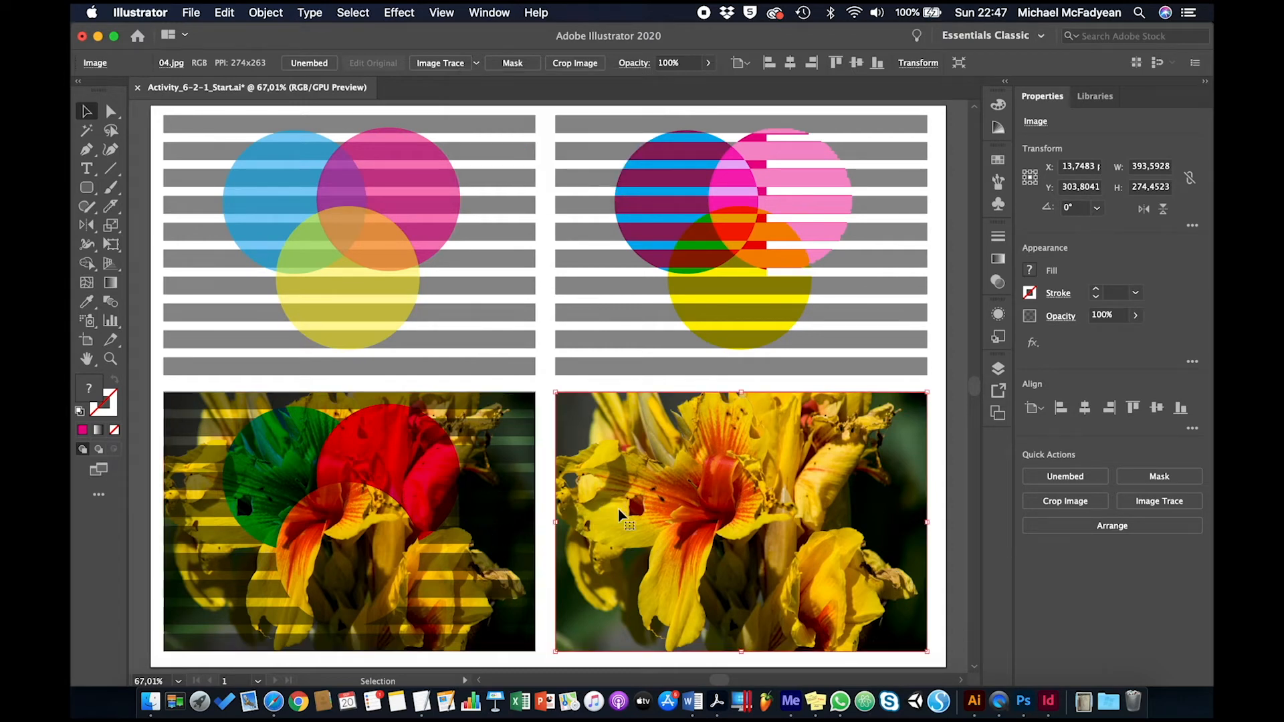
pyautogui.click(632, 63)
pyautogui.click(535, 90)
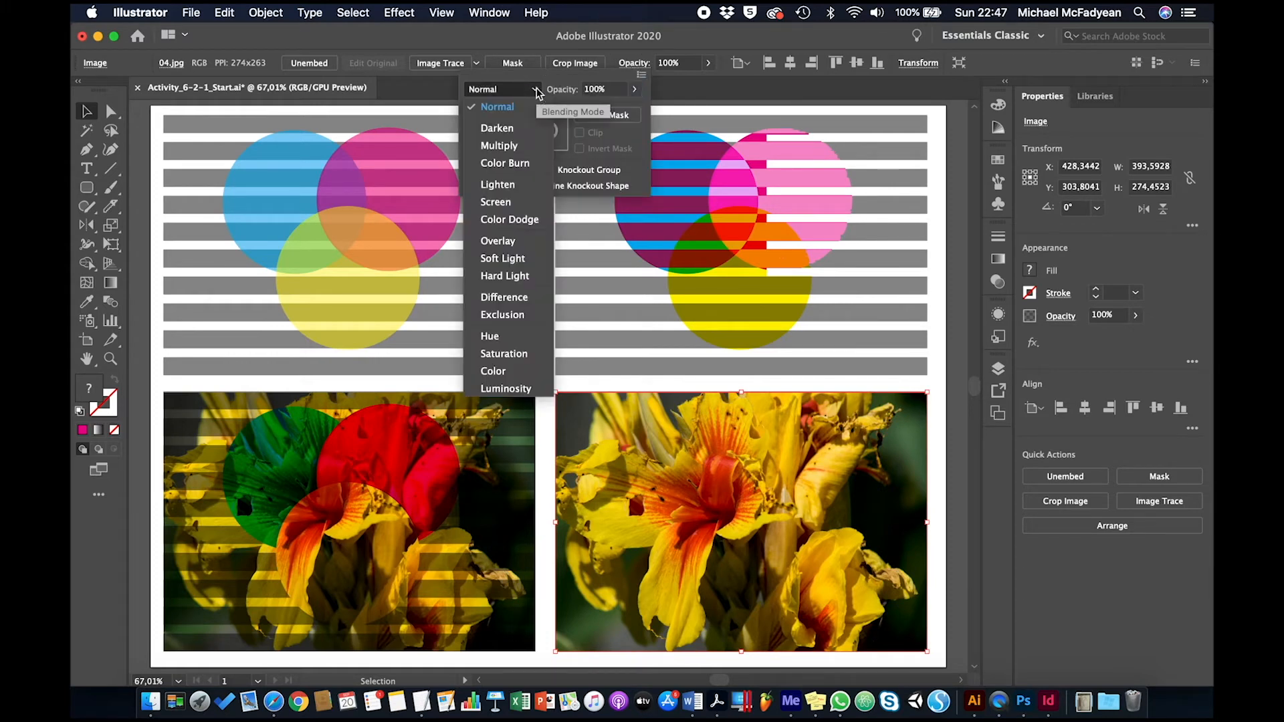
pyautogui.click(514, 204)
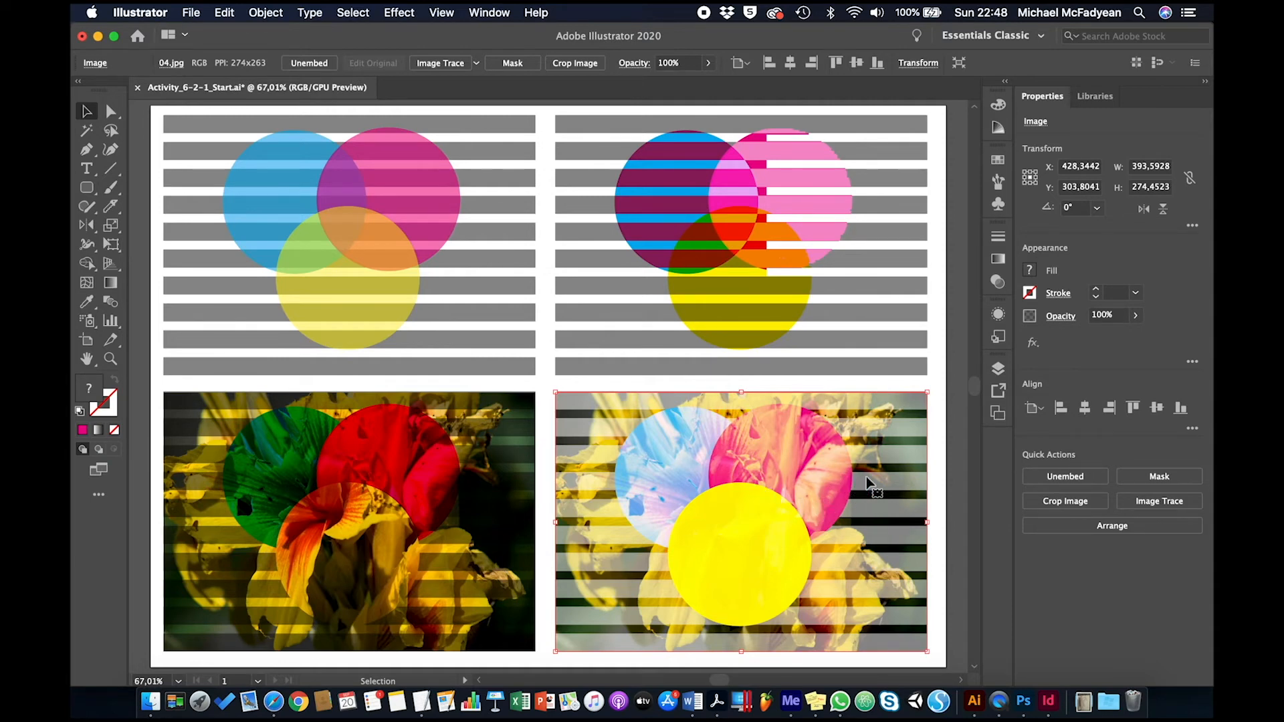
pyautogui.click(940, 433)
pyautogui.press('super+z')
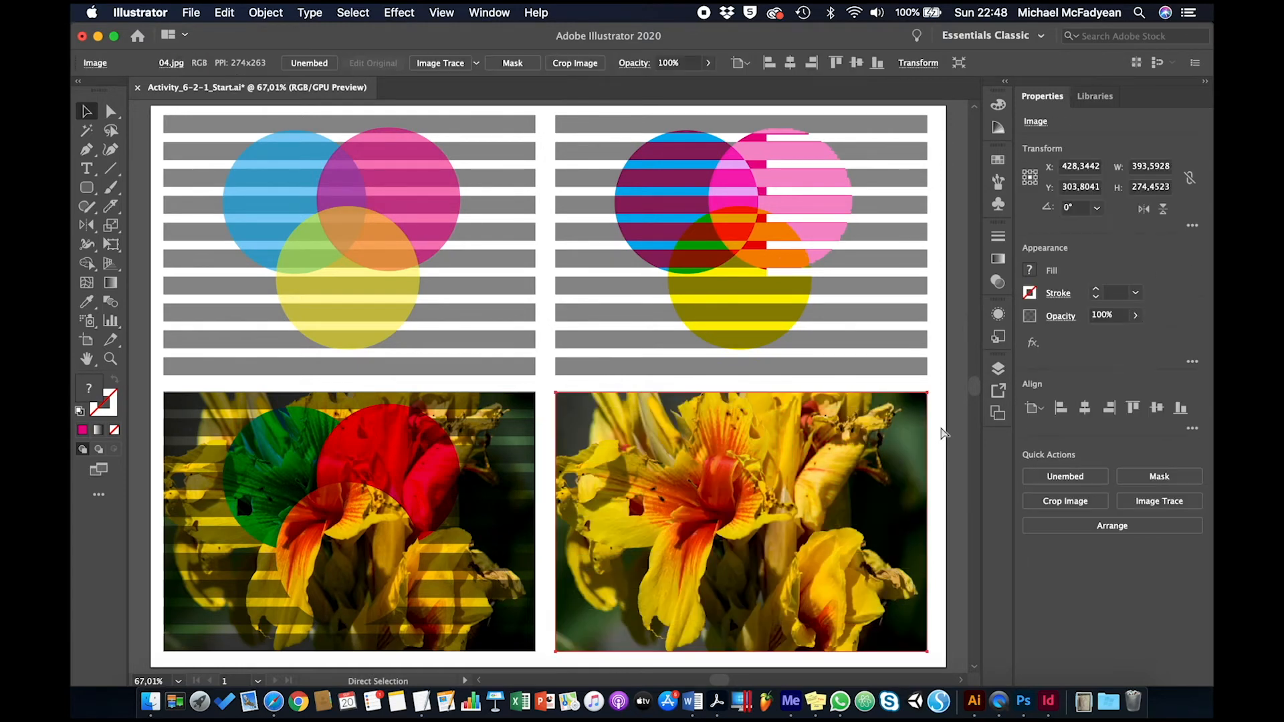
pyautogui.click(942, 480)
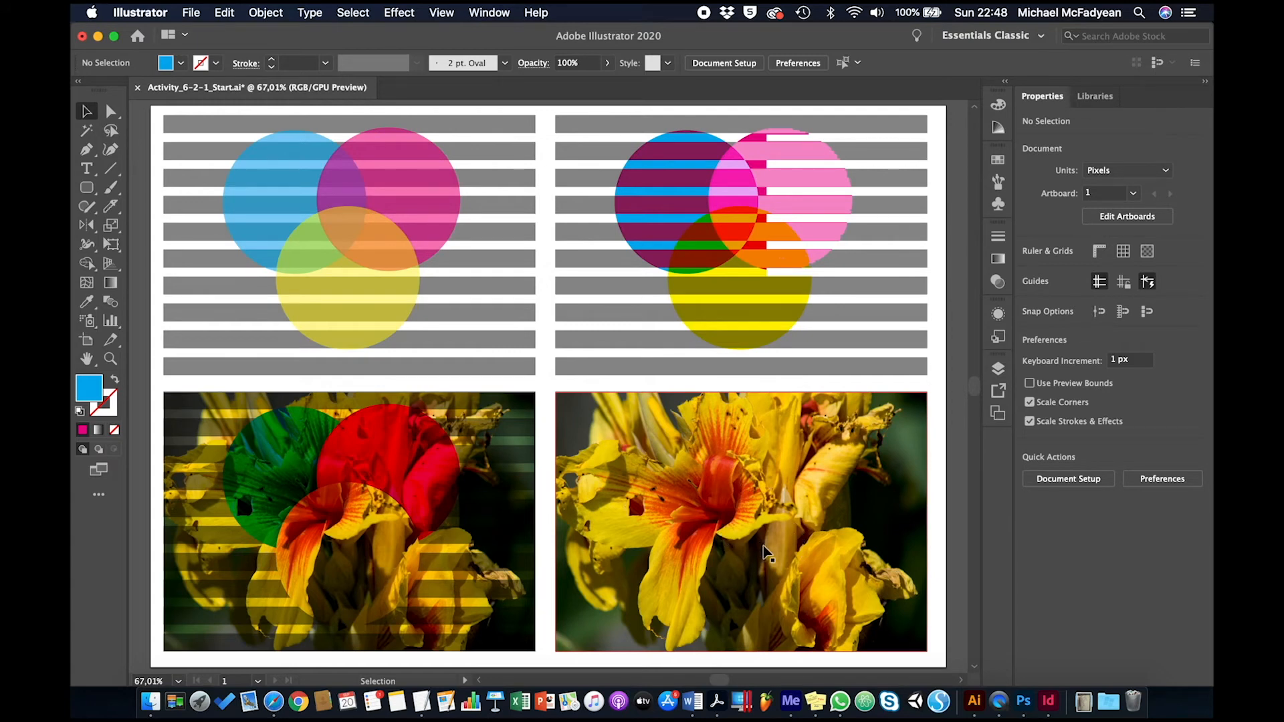
# Step: Switch to Safari and browse the image results for "logo bmw", previewing the black-and-white vector logo
pyautogui.click(274, 702)
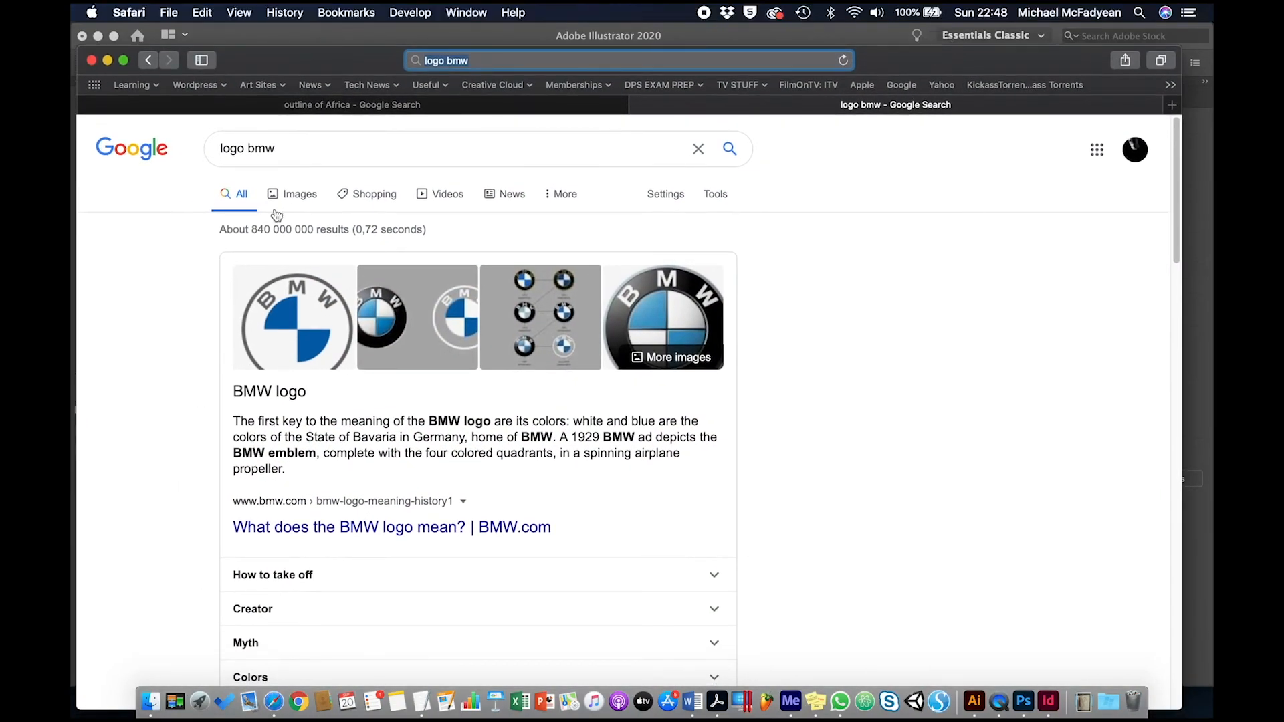
pyautogui.click(294, 196)
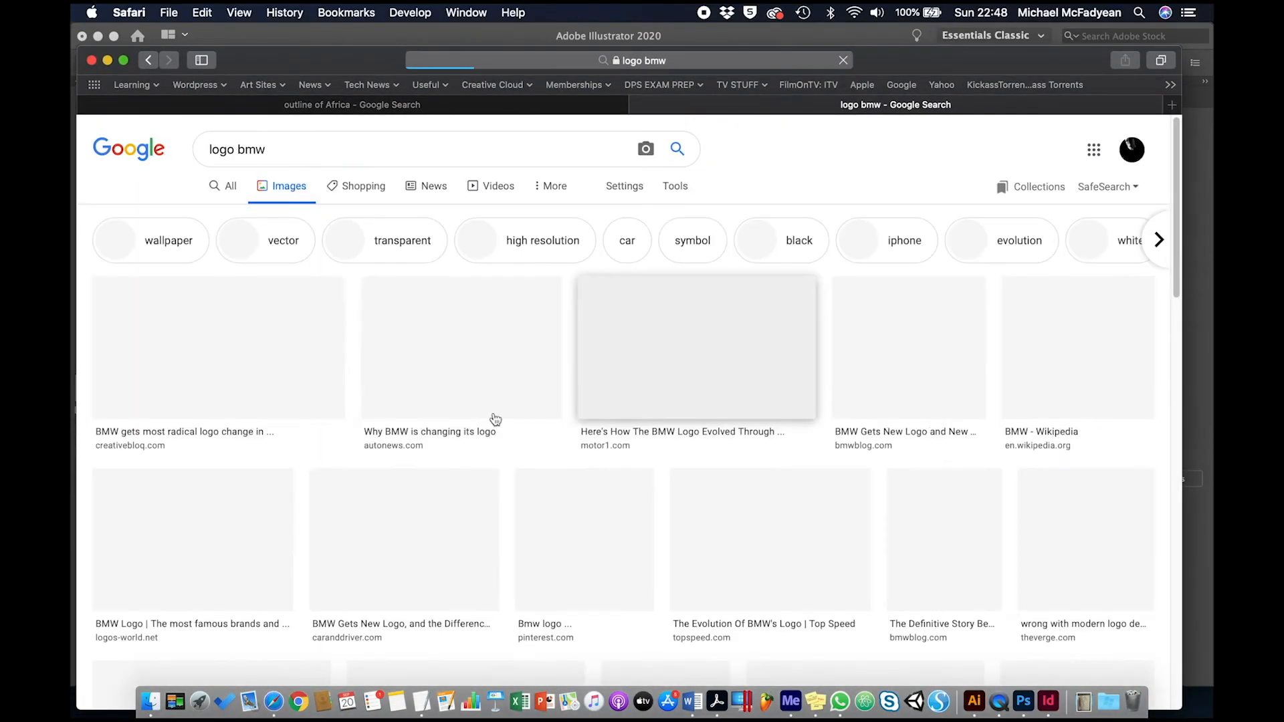
pyautogui.scroll(-10, 722, 401)
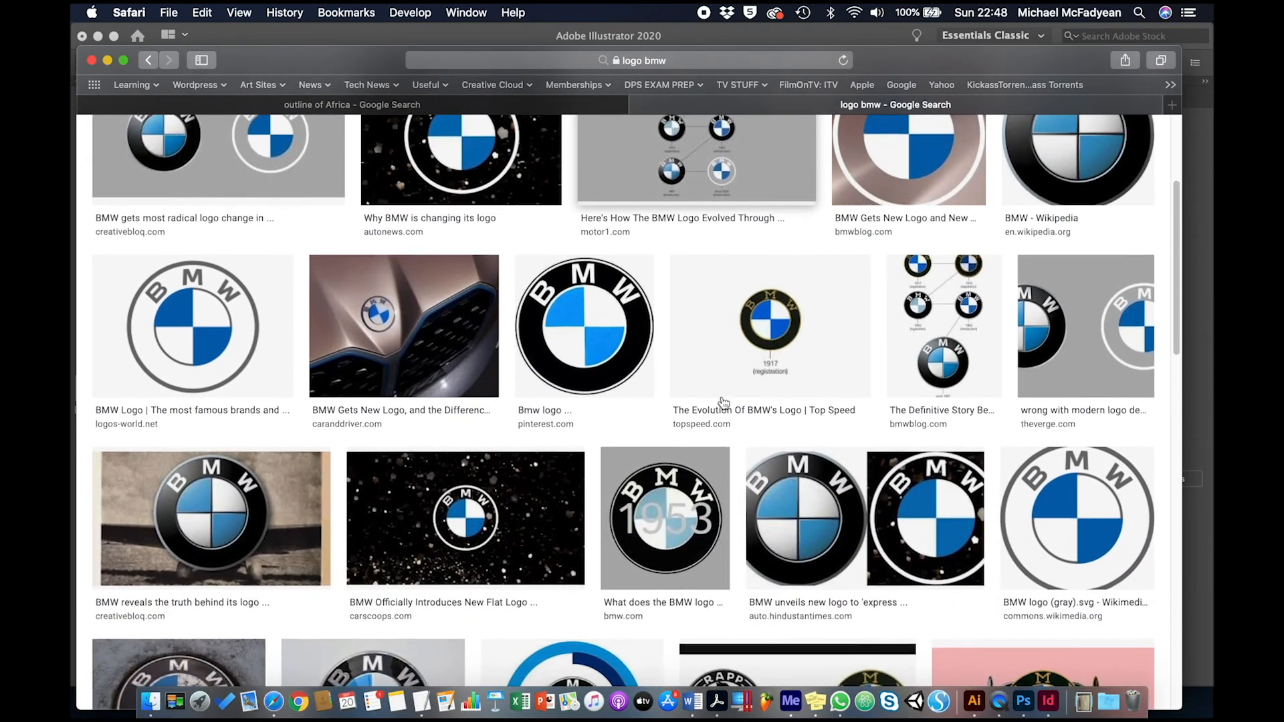
pyautogui.scroll(-10, 724, 403)
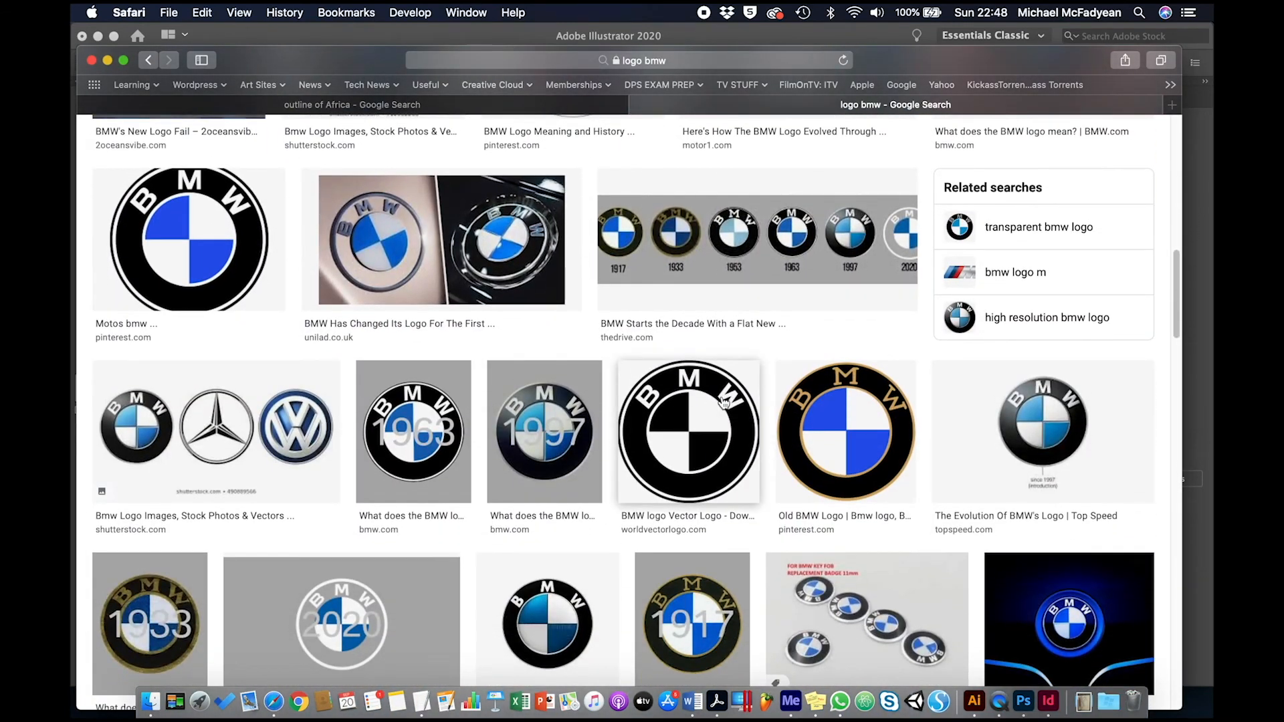
pyautogui.click(696, 431)
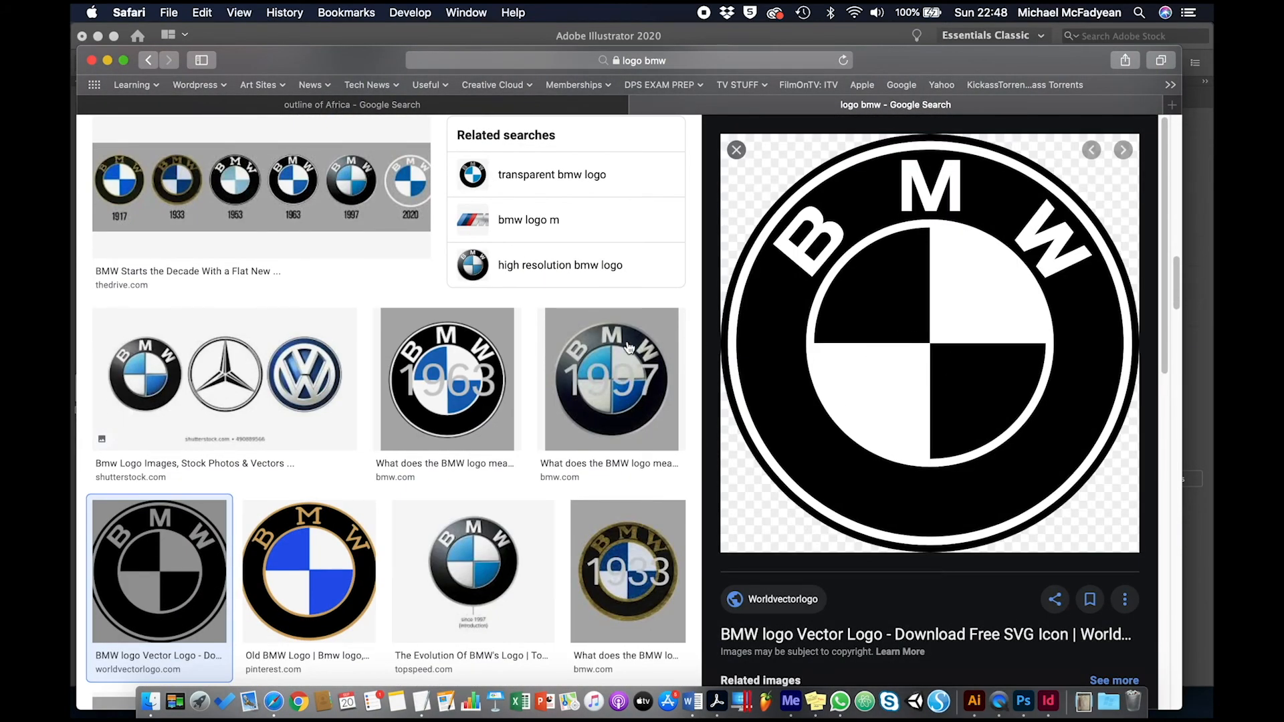
pyautogui.scroll(-2, 575, 415)
pyautogui.scroll(-5, 575, 414)
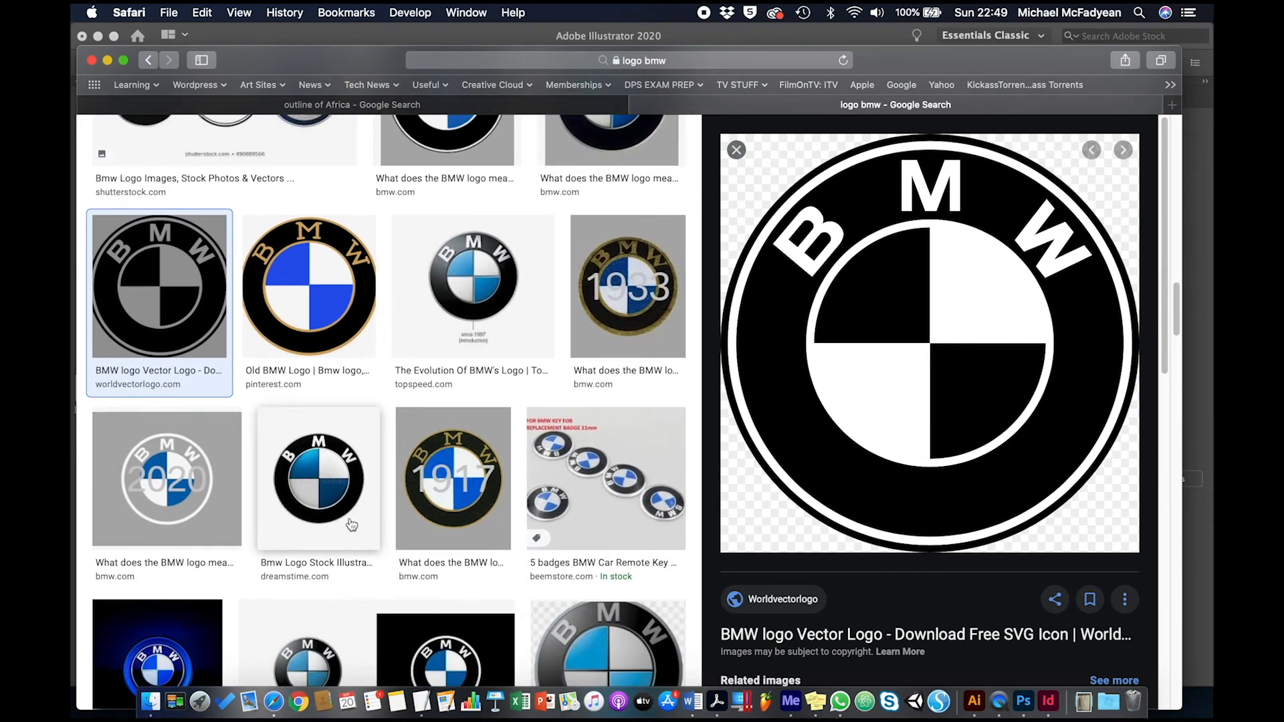
# Step: Copy the blue-and-white BMW logo image from the Dreamstime result and paste it into the Illustrator document
pyautogui.click(349, 521)
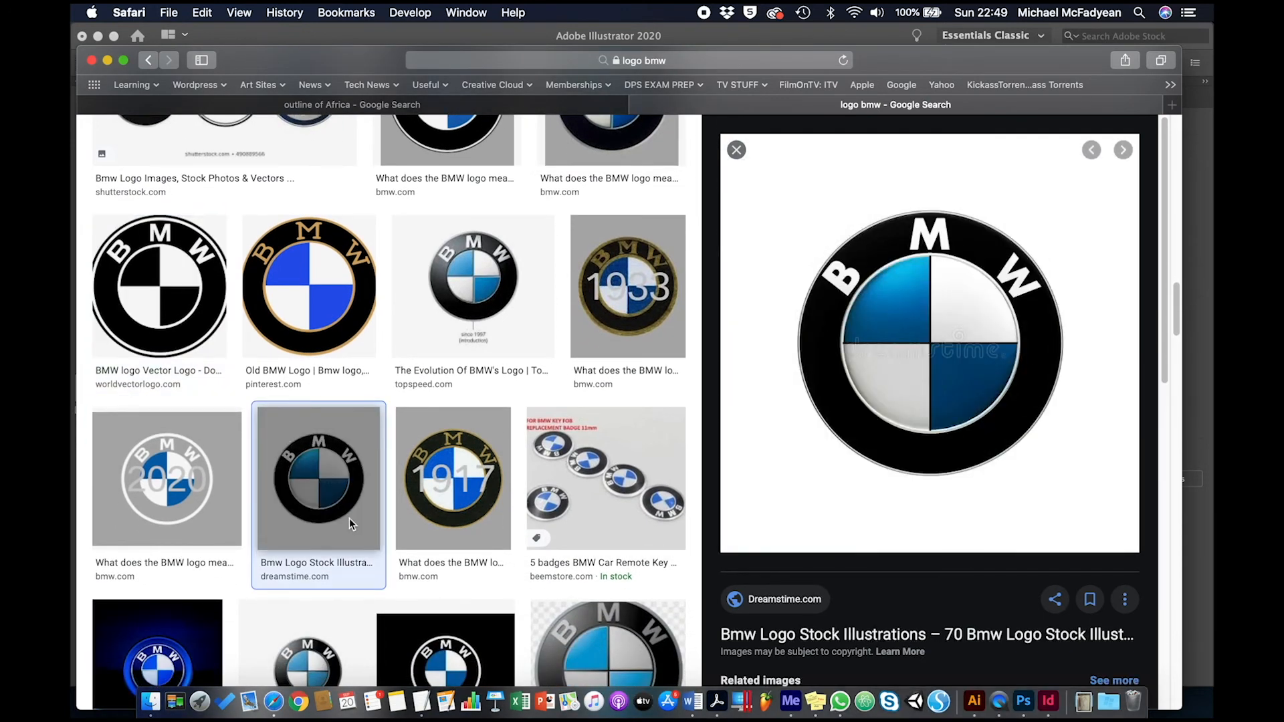
pyautogui.rightClick(807, 472)
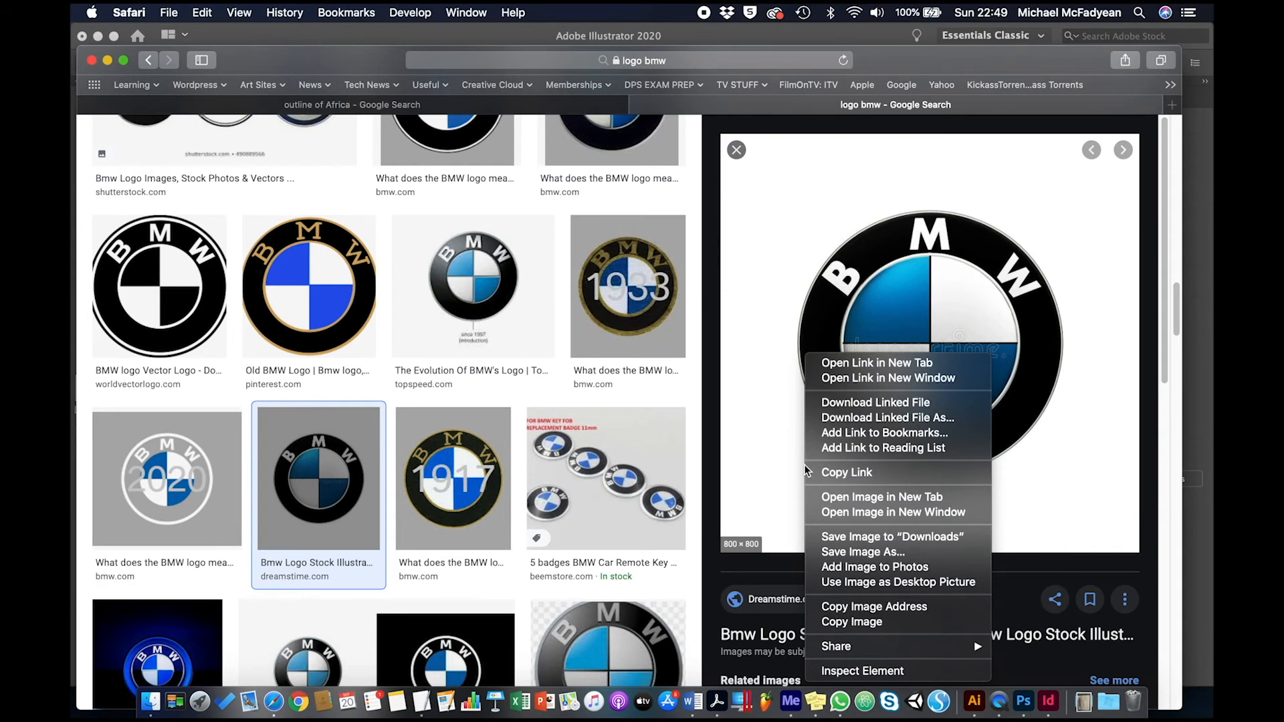
pyautogui.click(845, 622)
pyautogui.press('super+Tab')
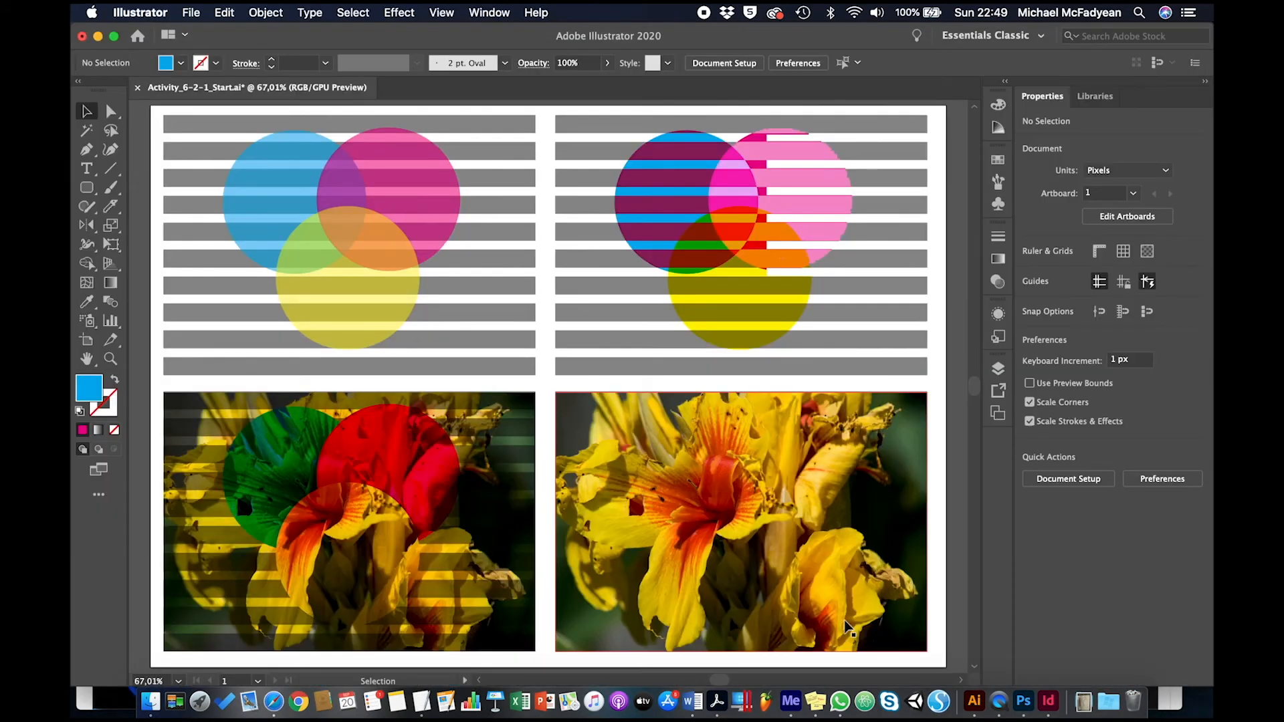
pyautogui.press('super+v')
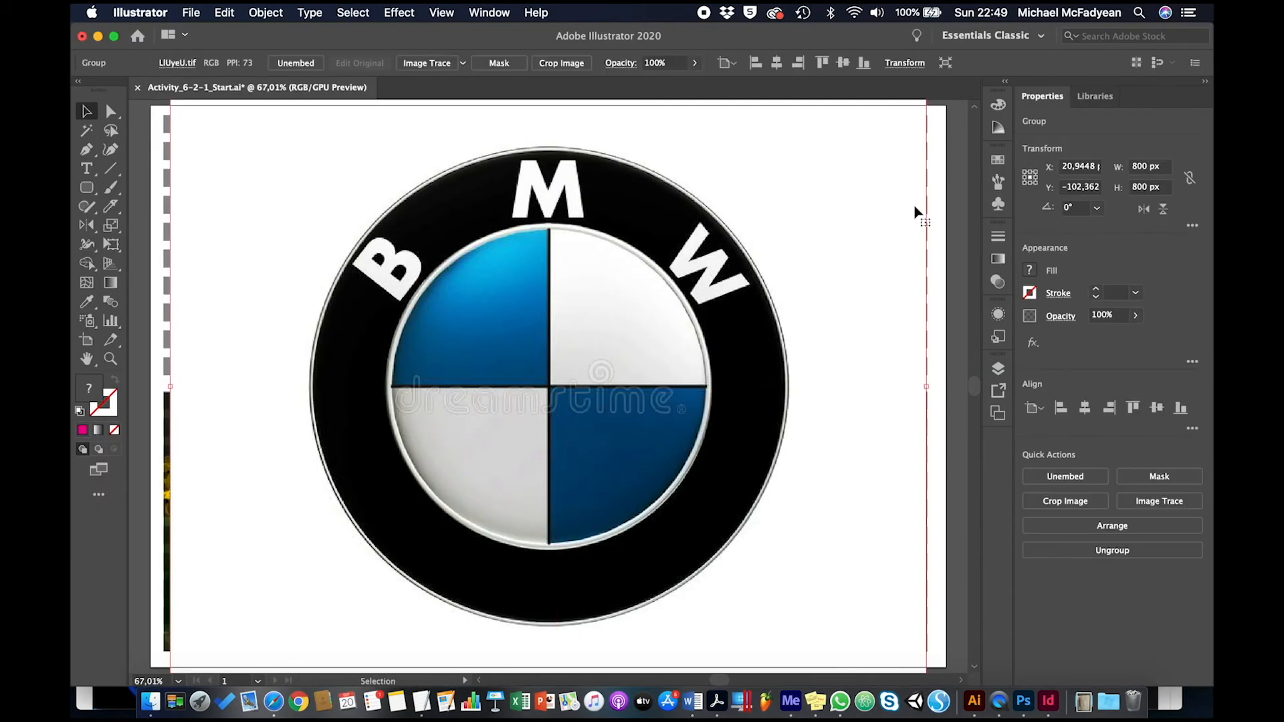
# Step: Scale the pasted BMW logo down to about 102 px square and move it onto the lower-right flower image
pyautogui.press('super+minus')
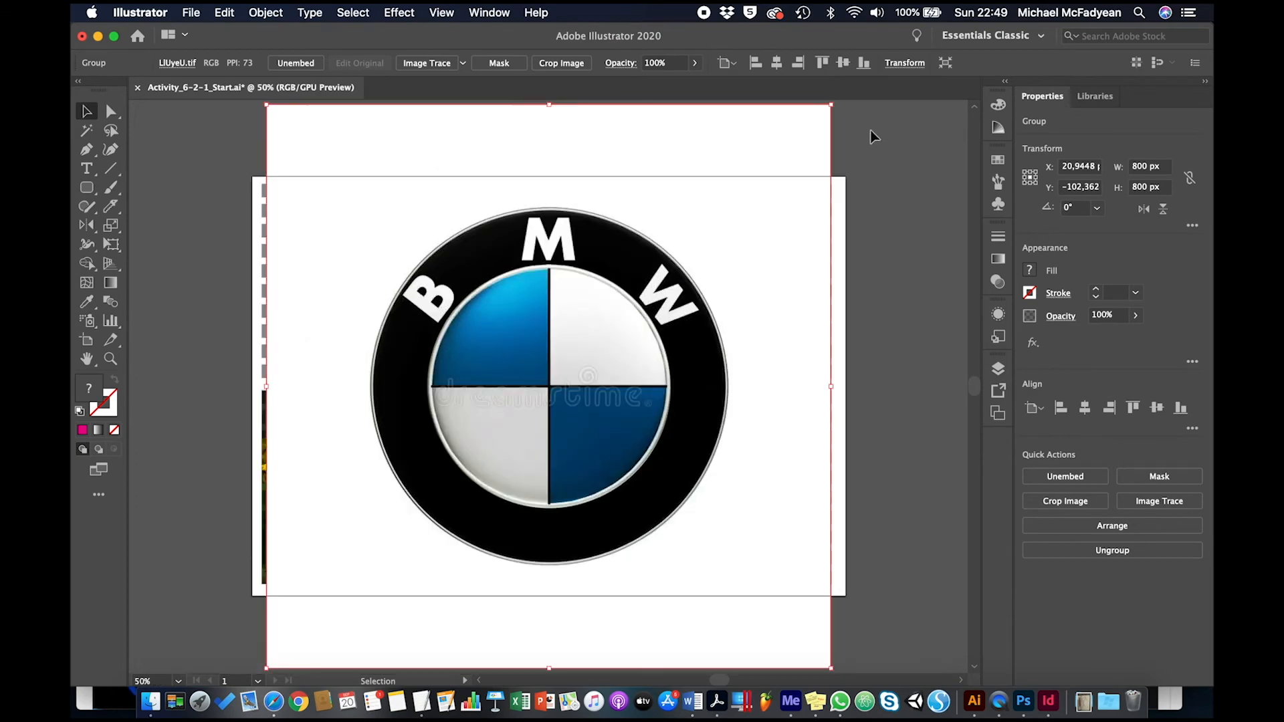
pyautogui.moveTo(828, 104); pyautogui.dragTo(385, 603)
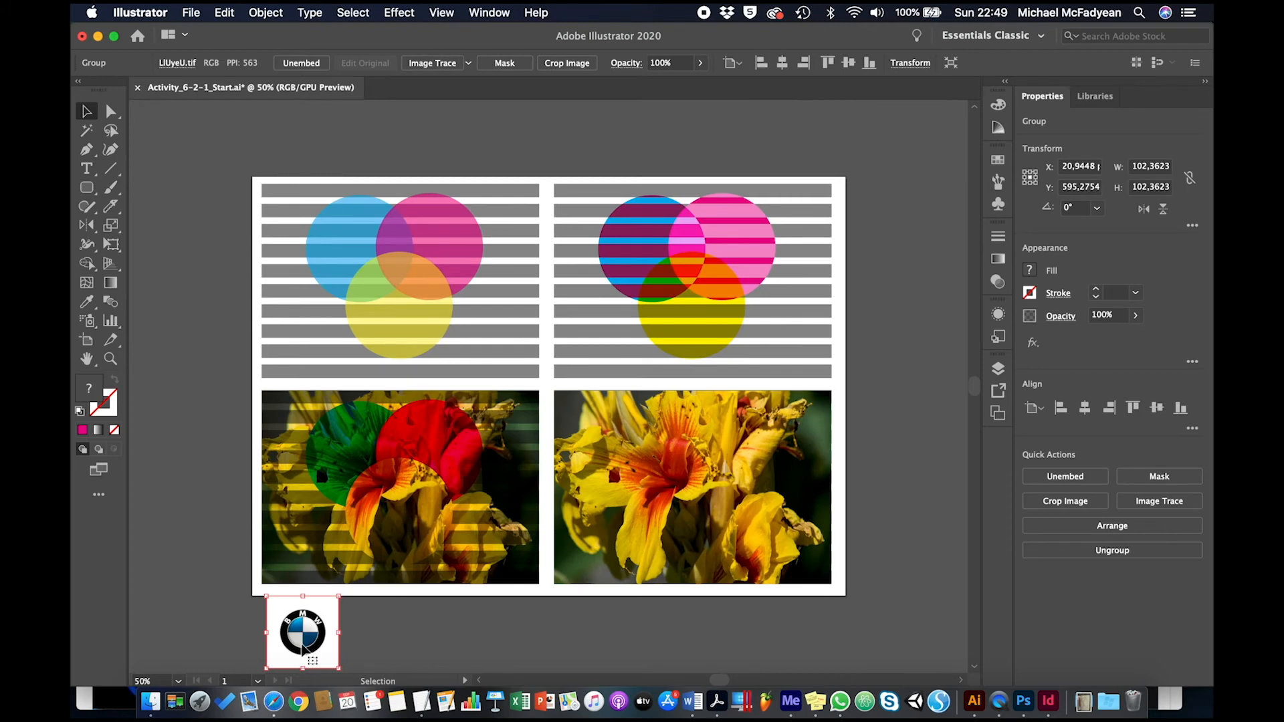
pyautogui.moveTo(304, 645); pyautogui.dragTo(765, 555)
# Step: Try the Multiply blending mode on the BMW logo, and set its blending mode to Screen
pyautogui.press('super+equal')
pyautogui.press('super+equal')
pyautogui.press('super+equal')
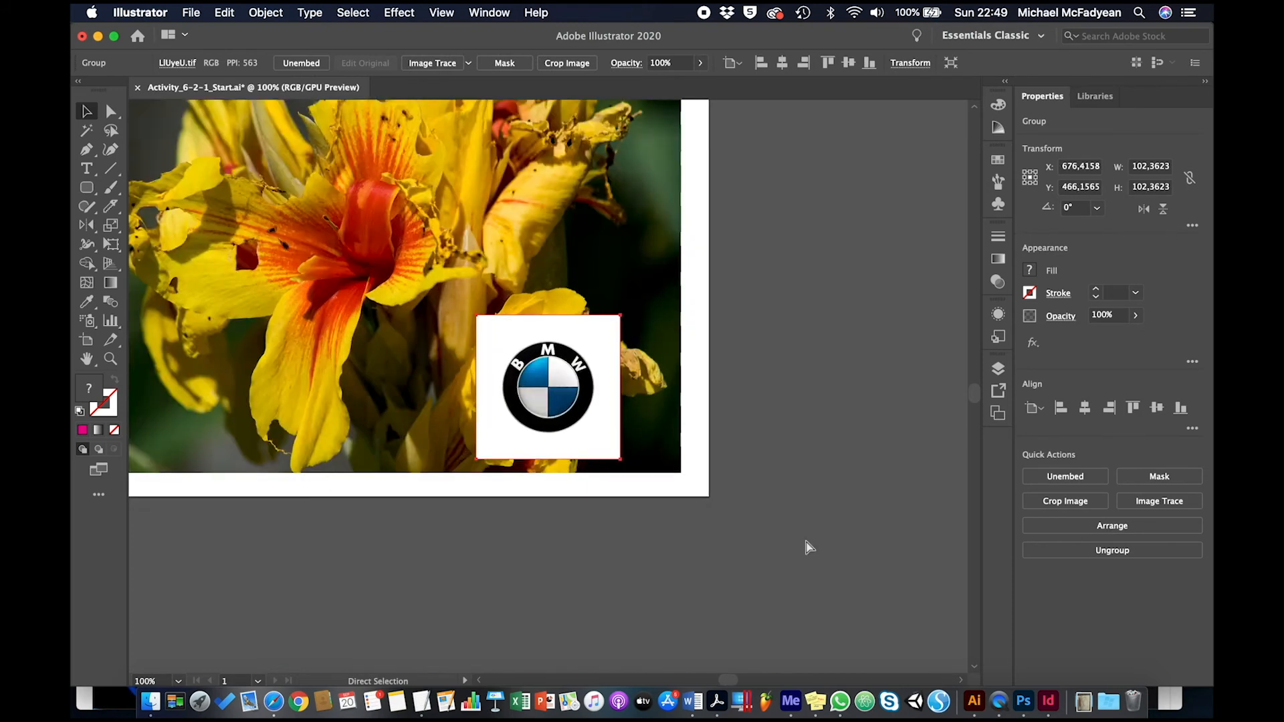
pyautogui.click(627, 63)
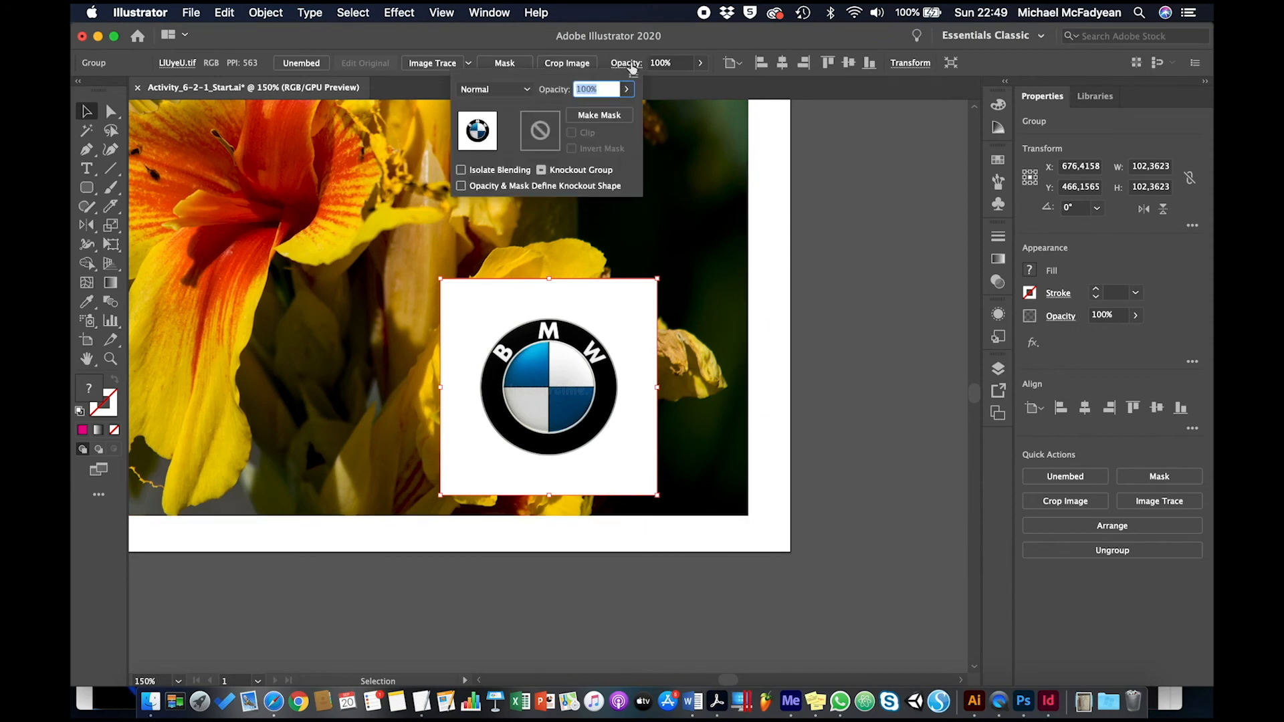
pyautogui.click(528, 90)
pyautogui.click(506, 149)
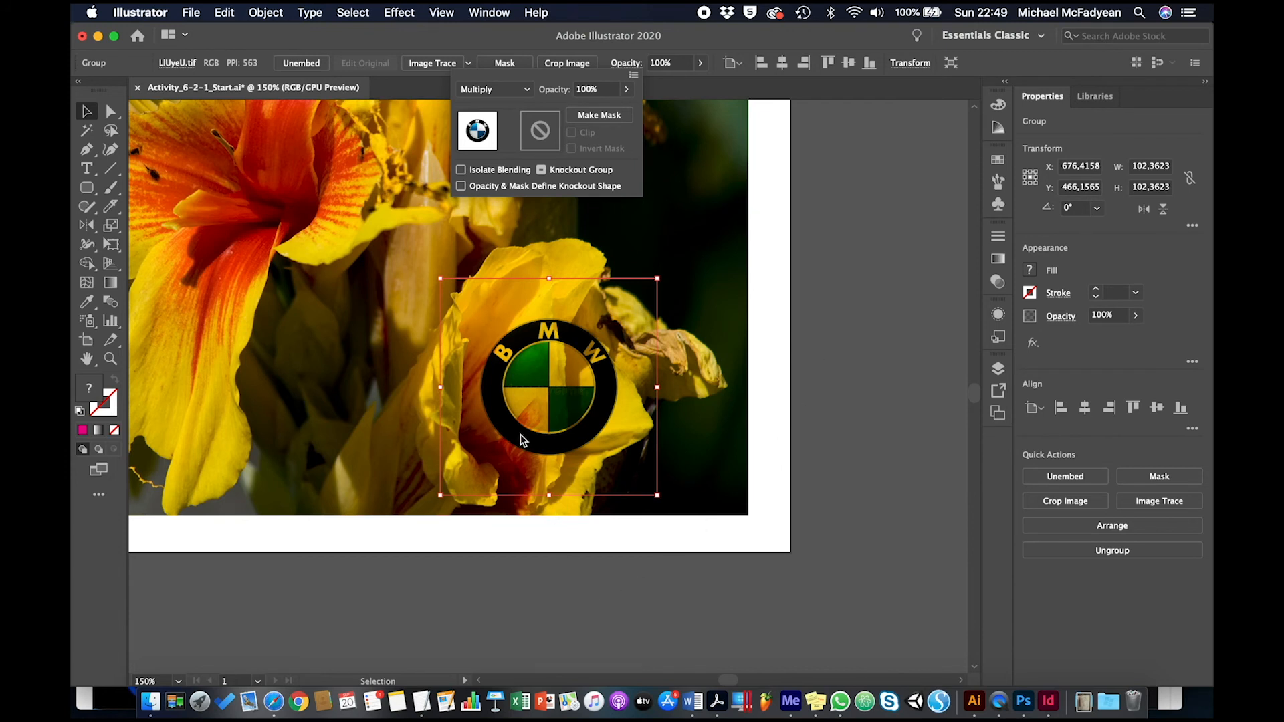
pyautogui.click(525, 91)
pyautogui.click(518, 207)
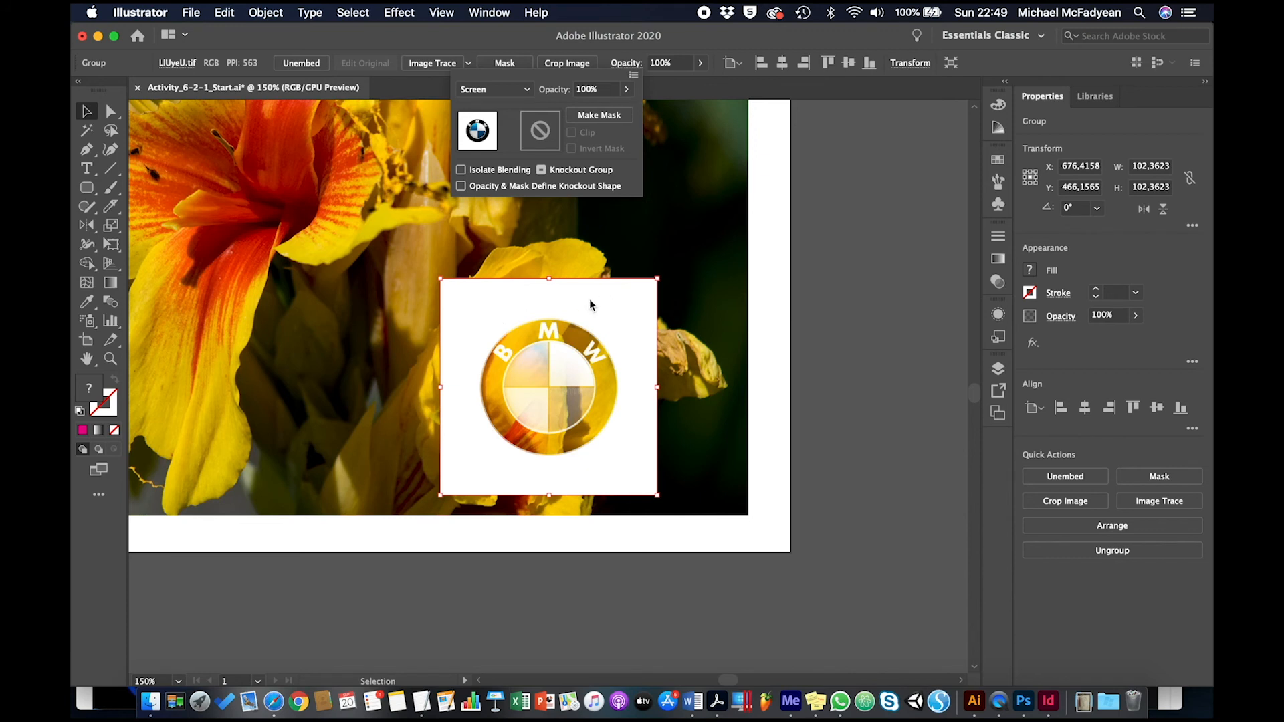
# Step: Delete the BMW logo from the lower-right flower image
pyautogui.click(527, 91)
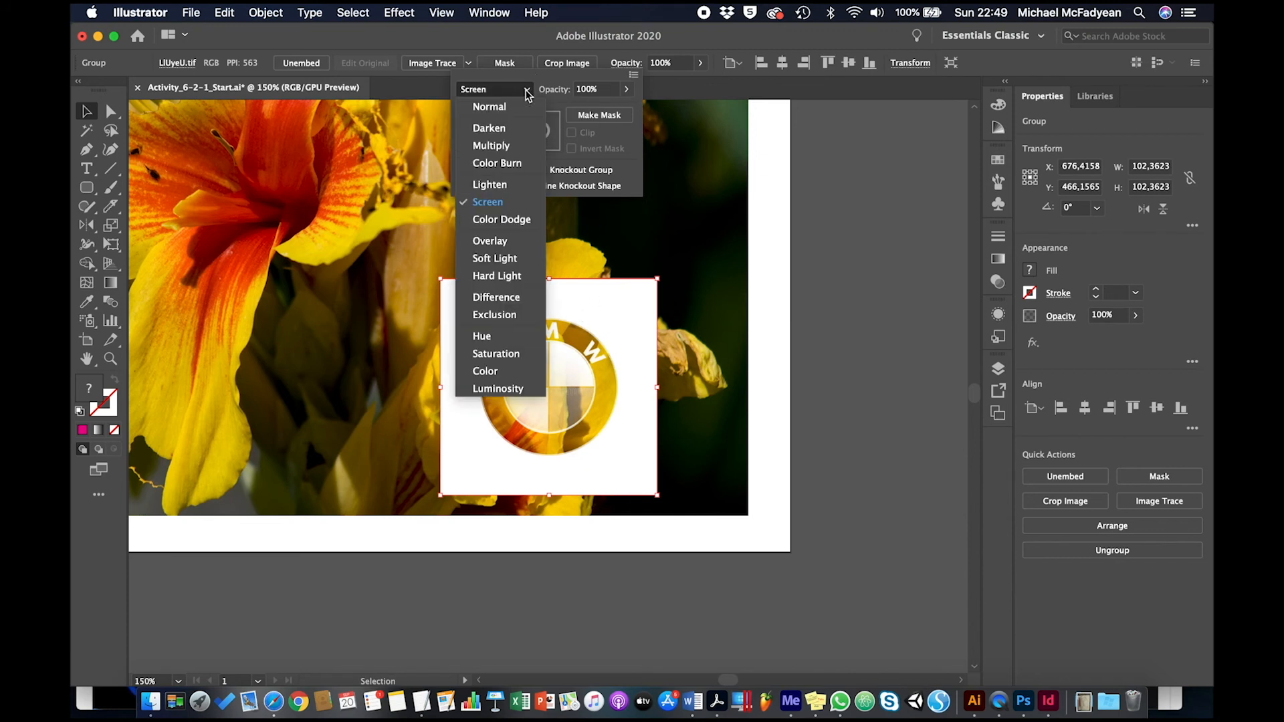
pyautogui.click(829, 188)
pyautogui.click(627, 308)
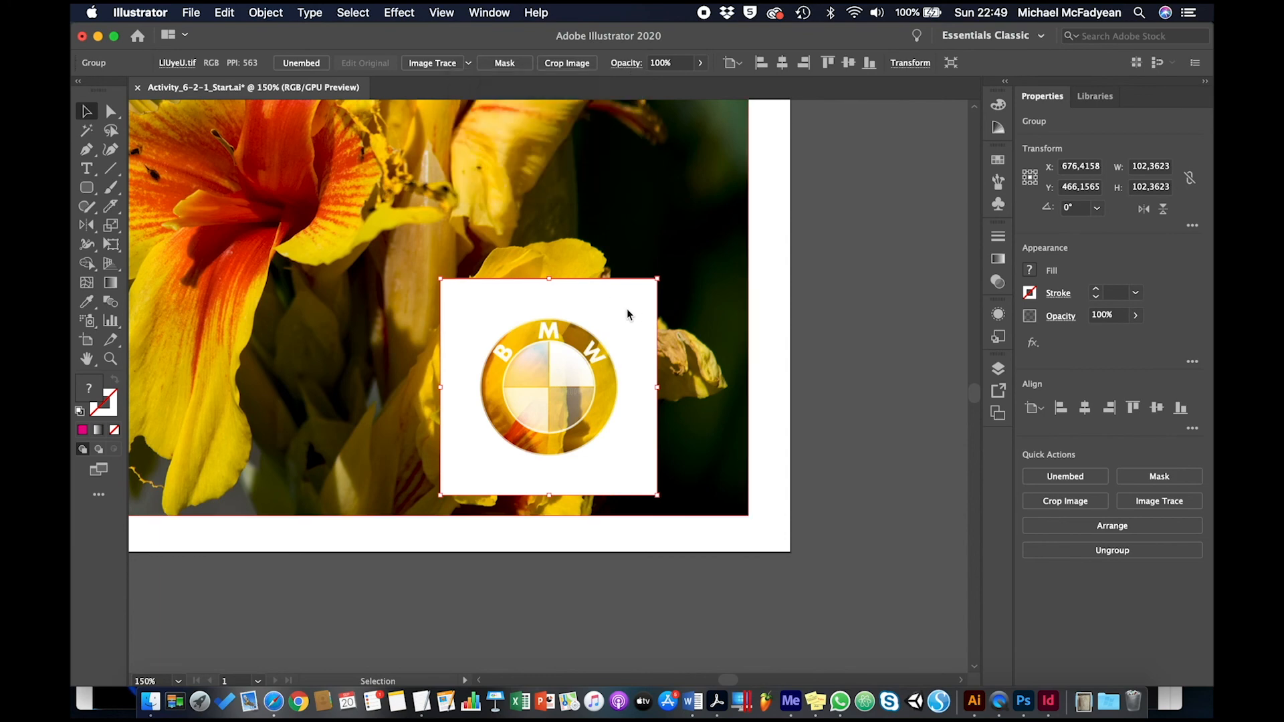
pyautogui.press('super+0')
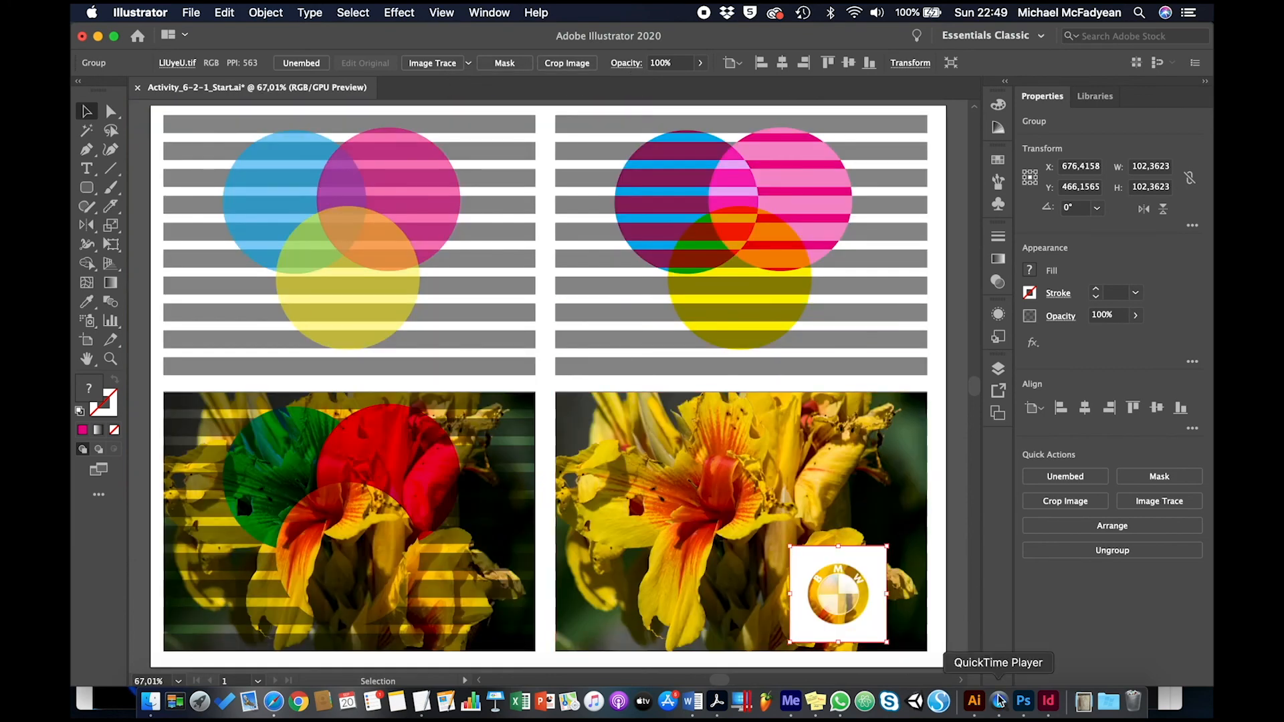
pyautogui.press('Delete')
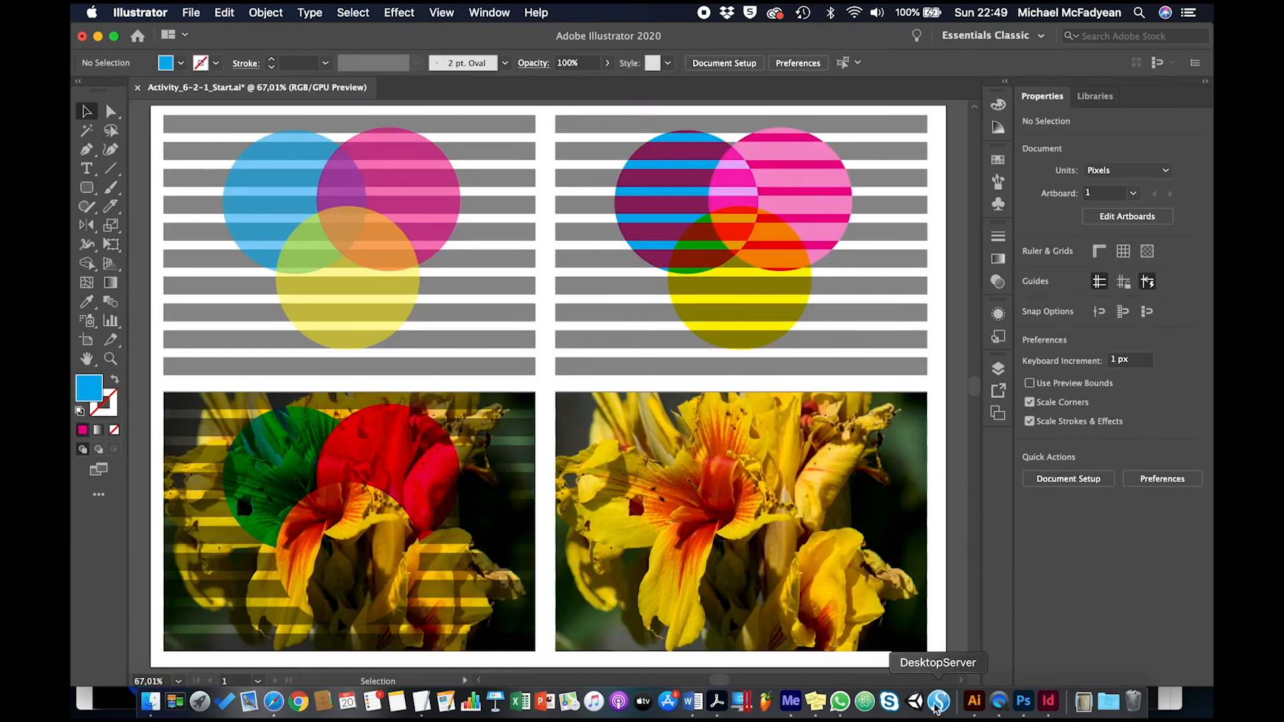
# Step: Open the blending mode choices for the lower-right flower image
pyautogui.click(902, 472)
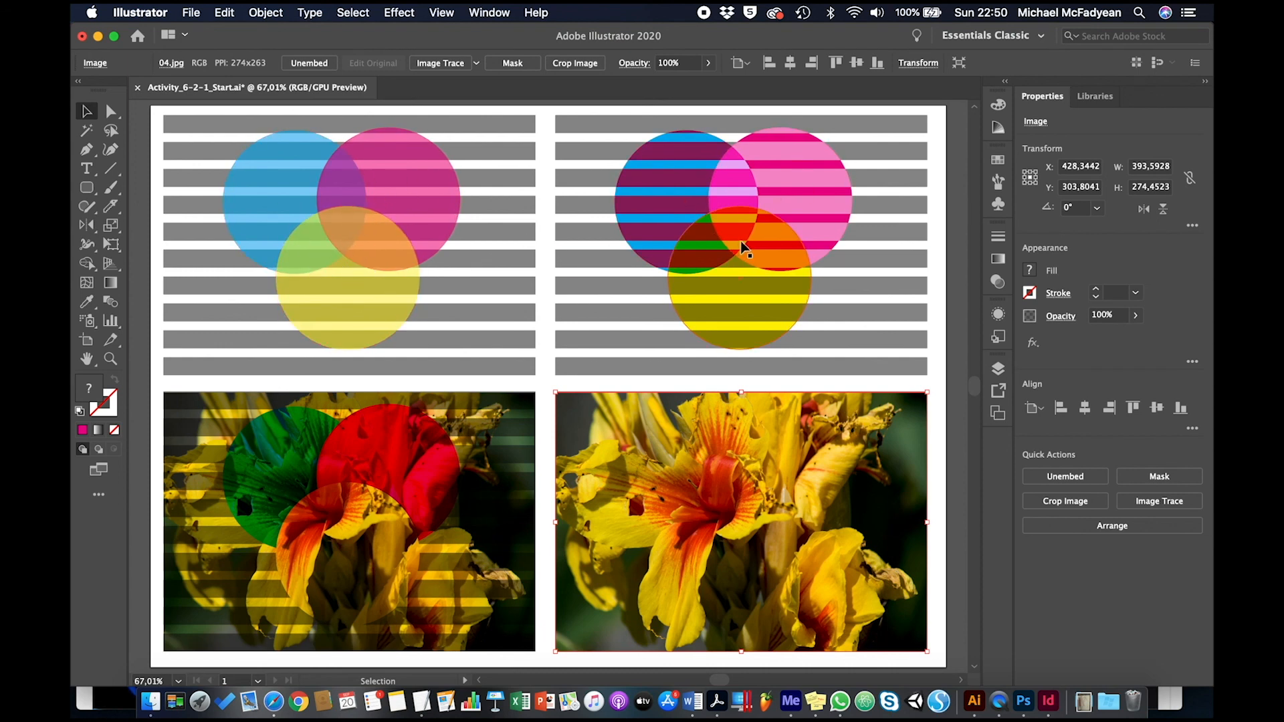
pyautogui.click(499, 428)
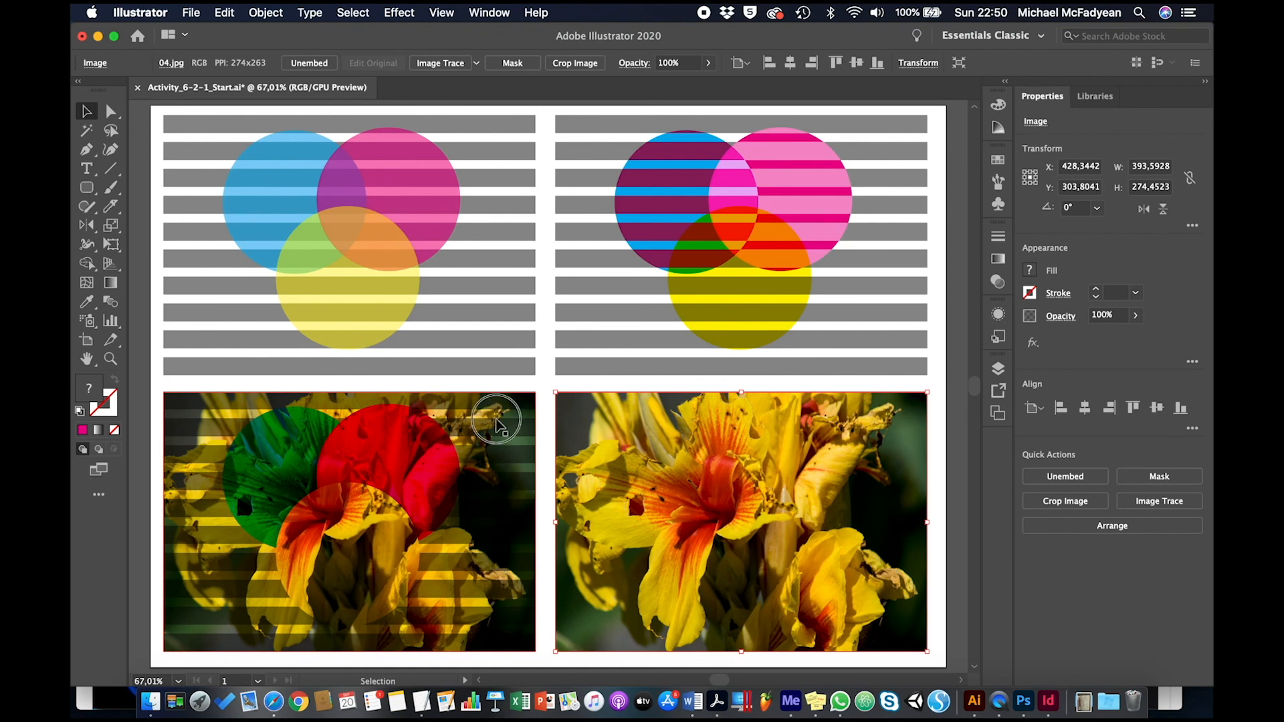
pyautogui.click(648, 454)
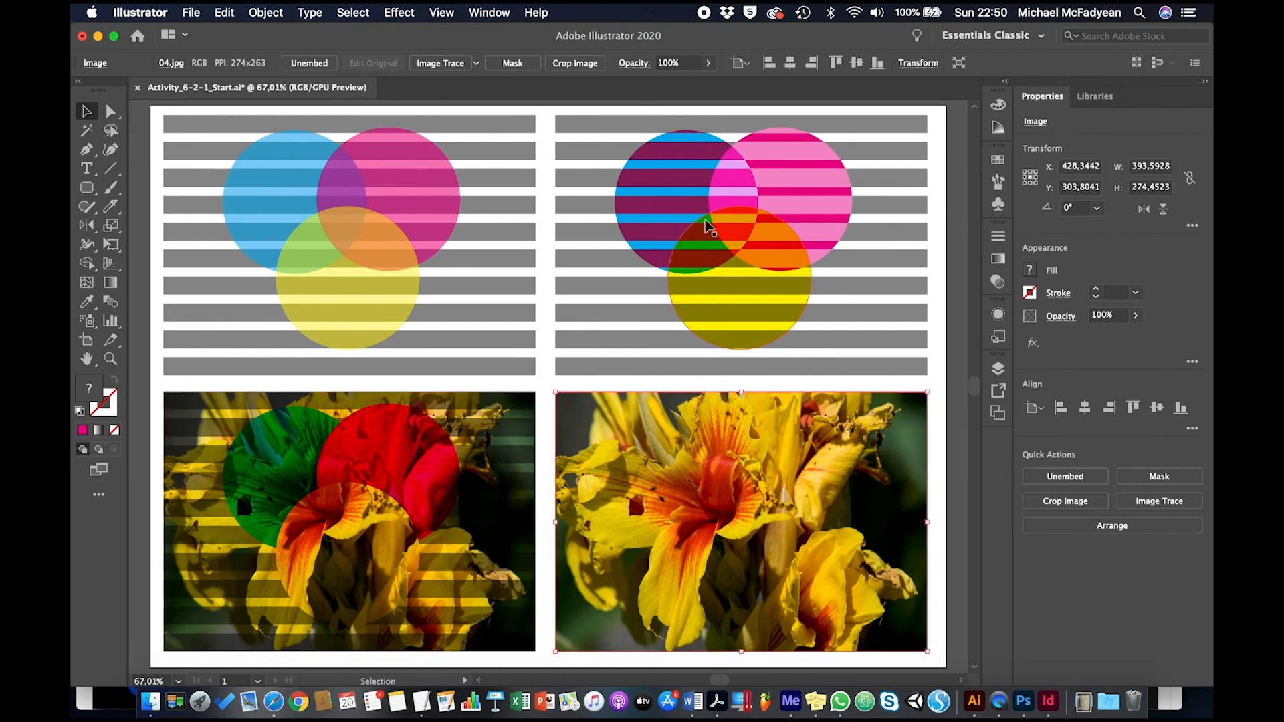
pyautogui.click(627, 63)
pyautogui.click(534, 90)
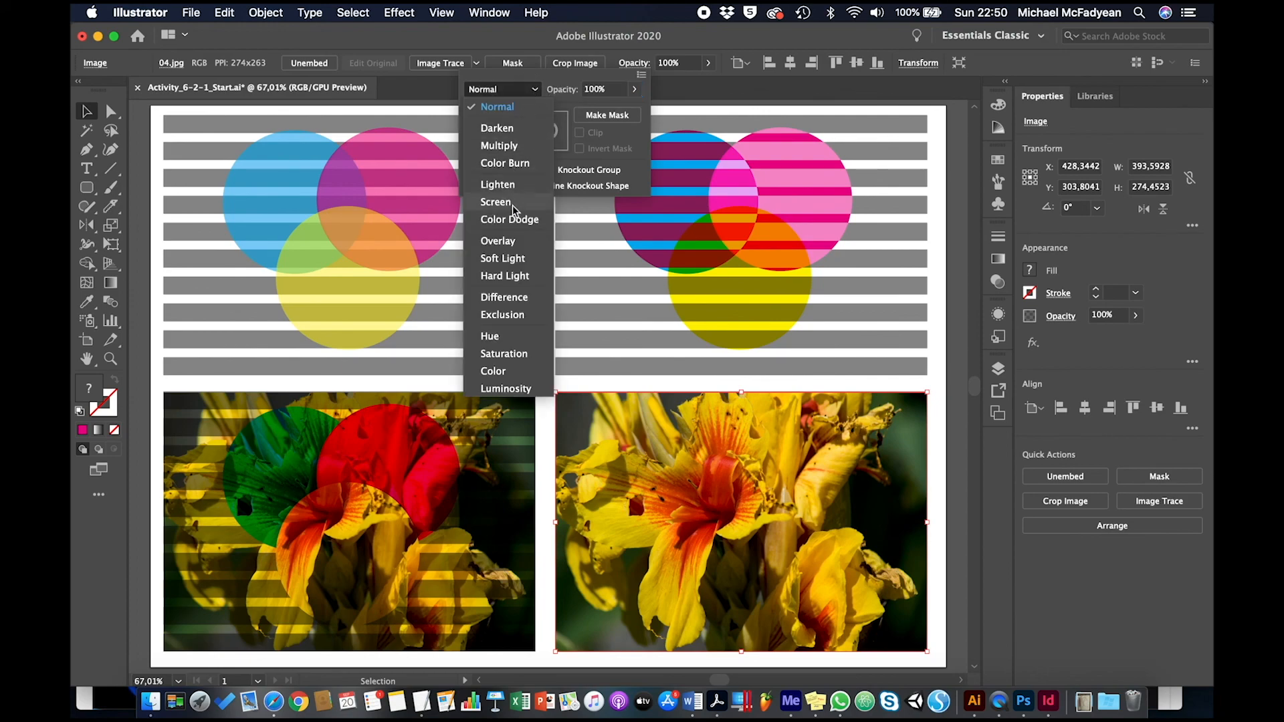